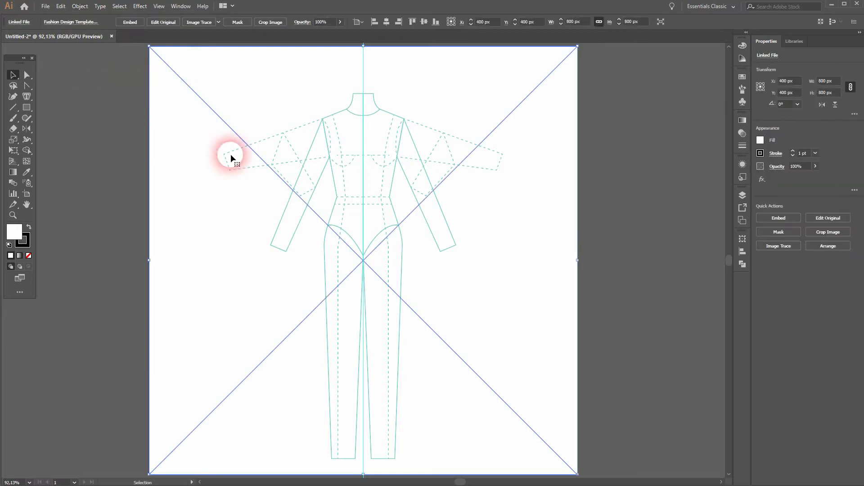
# Step: Undo the last change and lock the selected fashion template image on the artboard
pyautogui.hotkey('ctrl', 'z')
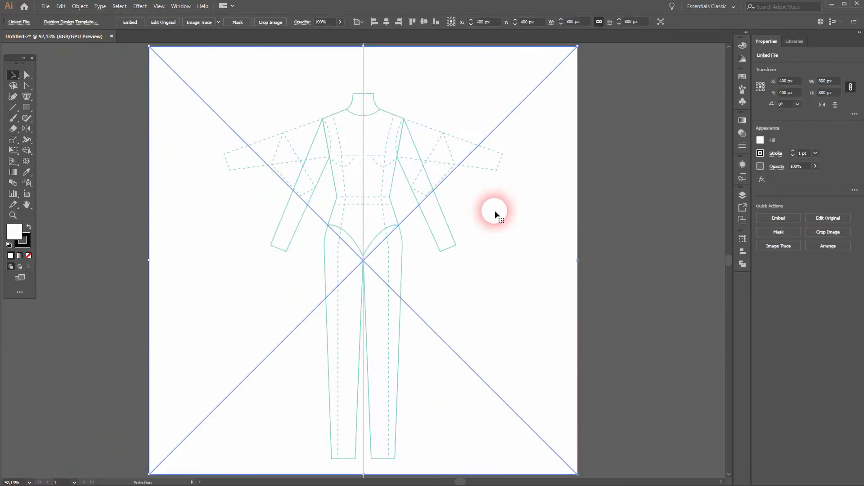
pyautogui.click(85, 7)
pyautogui.click(148, 69)
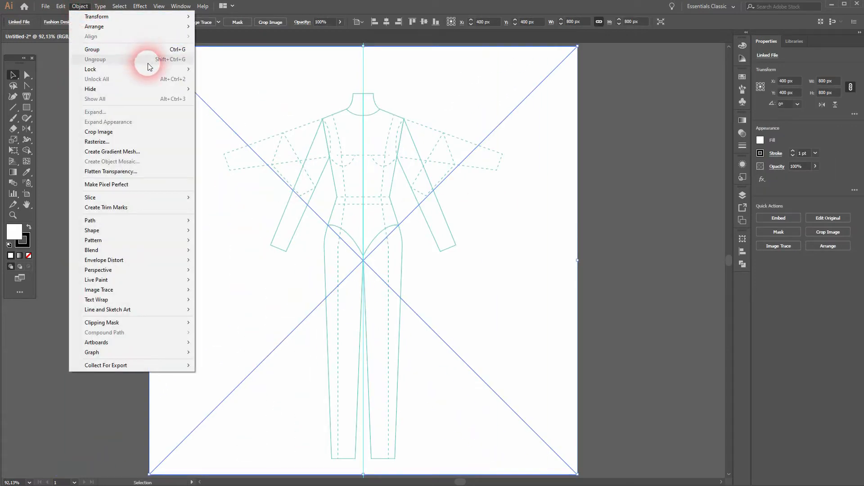
pyautogui.click(251, 72)
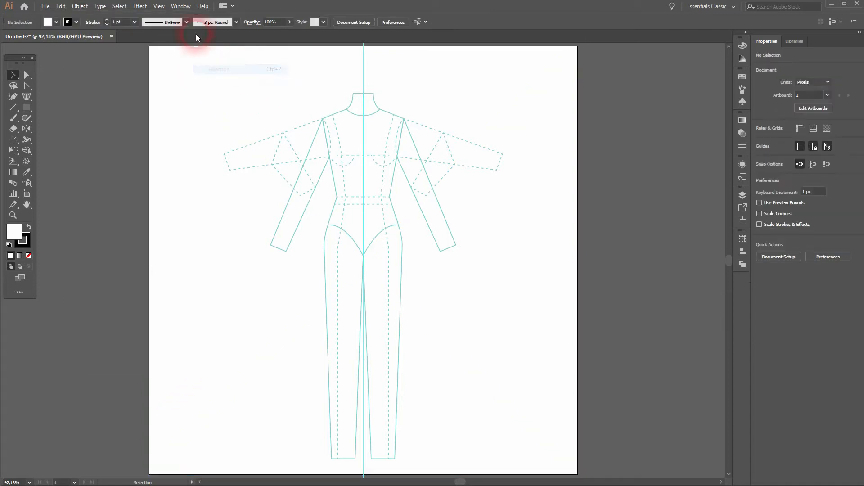
pyautogui.click(159, 7)
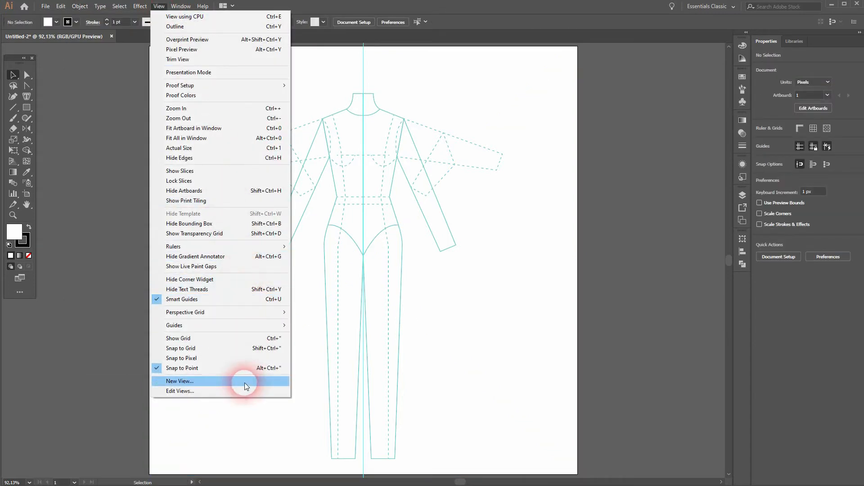
pyautogui.click(610, 251)
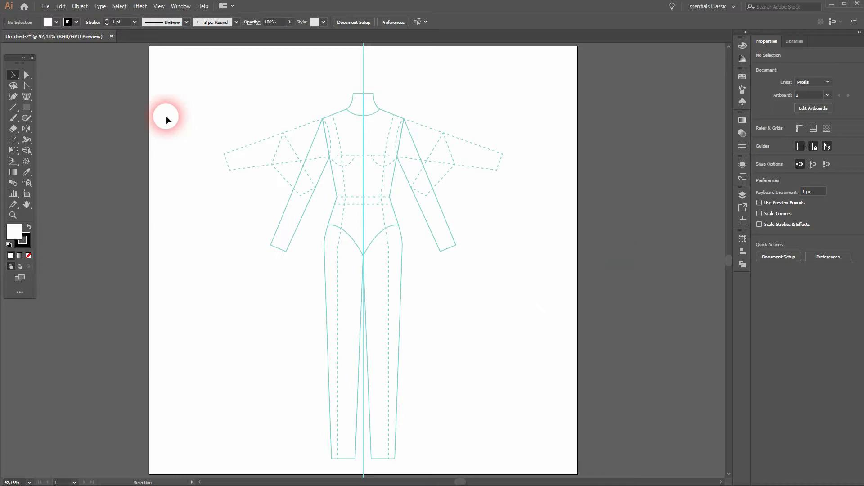
# Step: Set the drawing fill to None and keep the black stroke
pyautogui.click(56, 23)
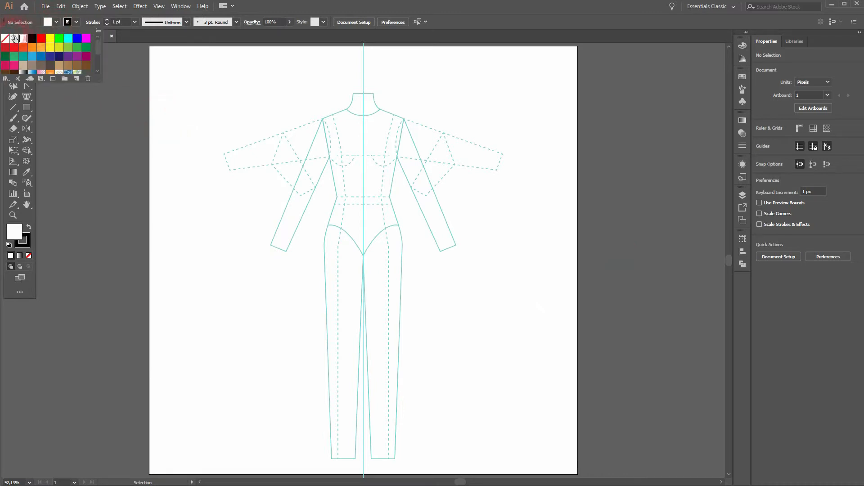
pyautogui.click(99, 102)
pyautogui.click(75, 23)
pyautogui.click(75, 23)
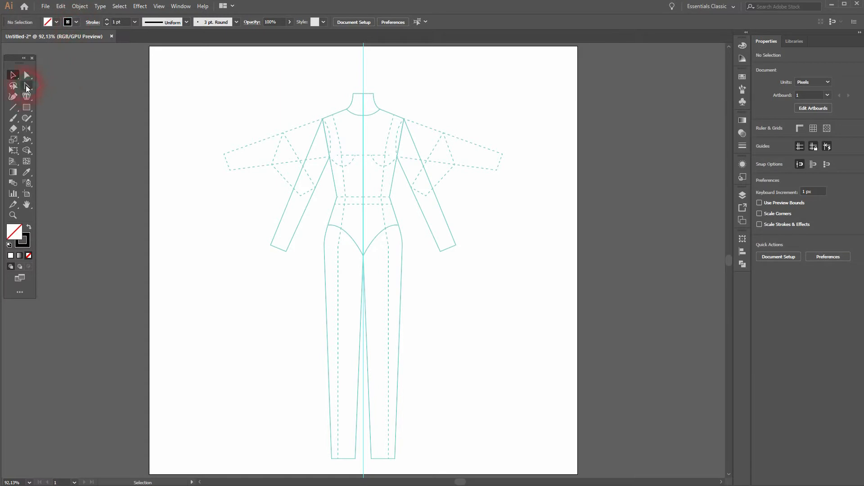
# Step: Draw the left half of the bodice with the Pen tool, from neck to shoulder tip, underarm and hip, and end the open path
pyautogui.click(26, 85)
pyautogui.click(77, 85)
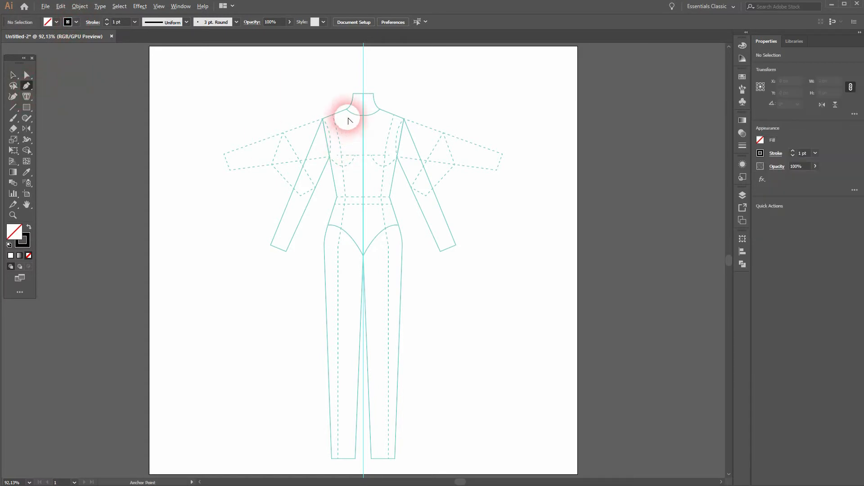
pyautogui.scroll(4, 349, 115)
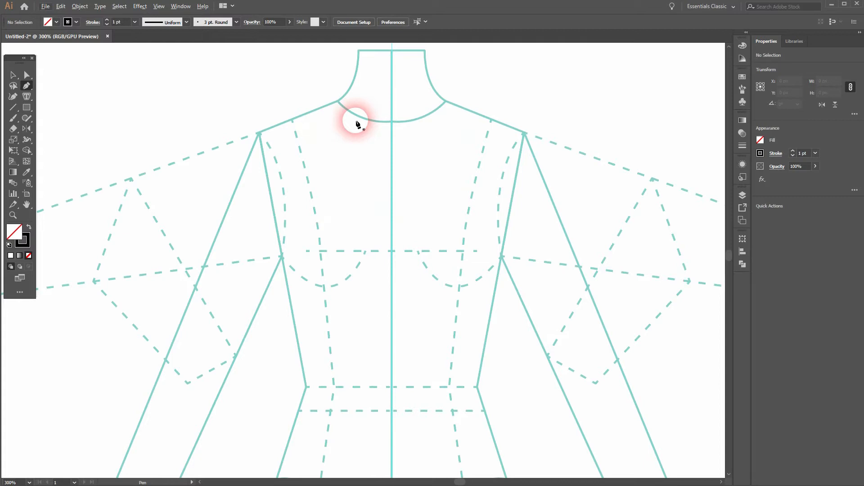
pyautogui.click(338, 102)
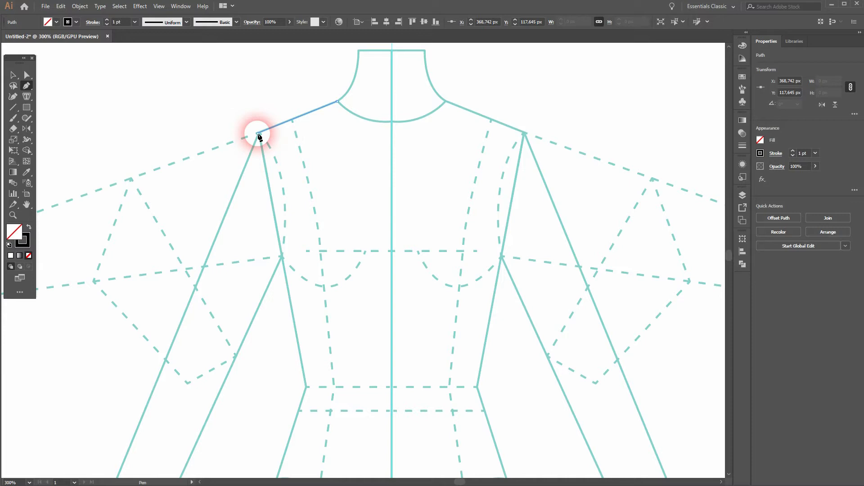
pyautogui.click(257, 133)
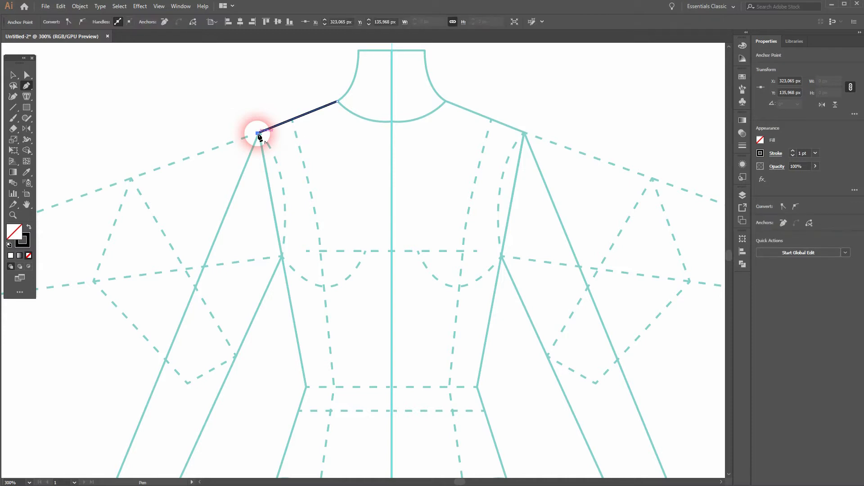
pyautogui.click(281, 258)
pyautogui.press('space')
pyautogui.moveTo(308, 428); pyautogui.dragTo(298, 364)
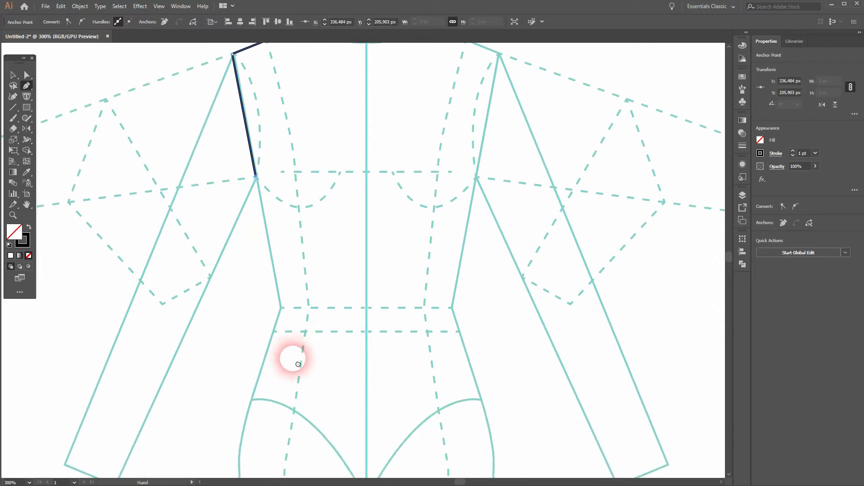
pyautogui.click(253, 401)
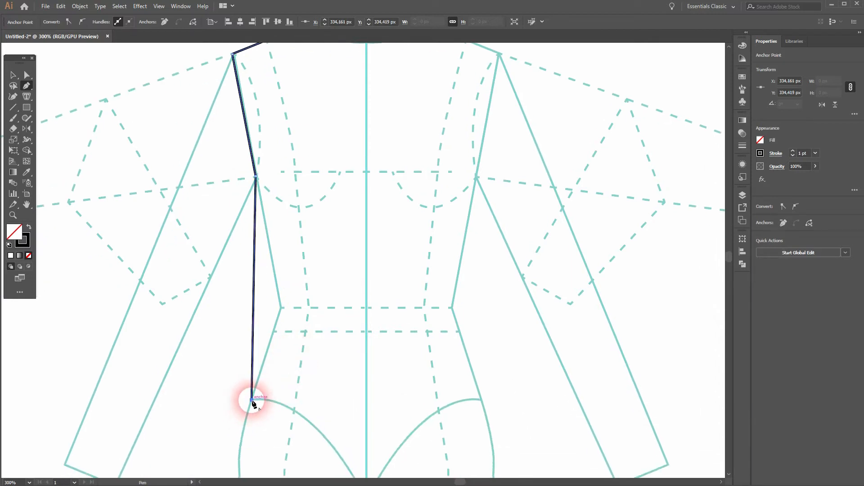
pyautogui.keyDown('ctrl'); pyautogui.click(314, 307); pyautogui.keyUp('ctrl')
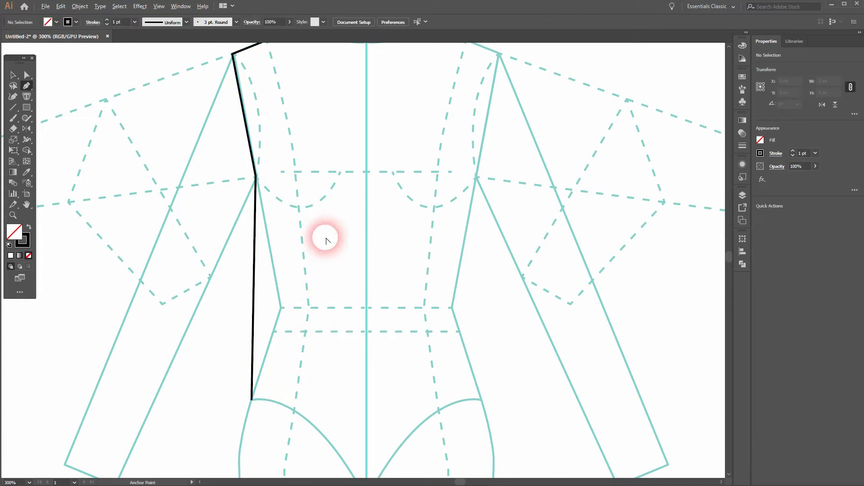
# Step: Curve the left armhole segment inward between shoulder and underarm with the Anchor Point tool, then deselect the path
pyautogui.scroll(-1, 325, 240)
pyautogui.moveTo(29, 90); pyautogui.dragTo(58, 120)
pyautogui.scroll(1, 277, 141)
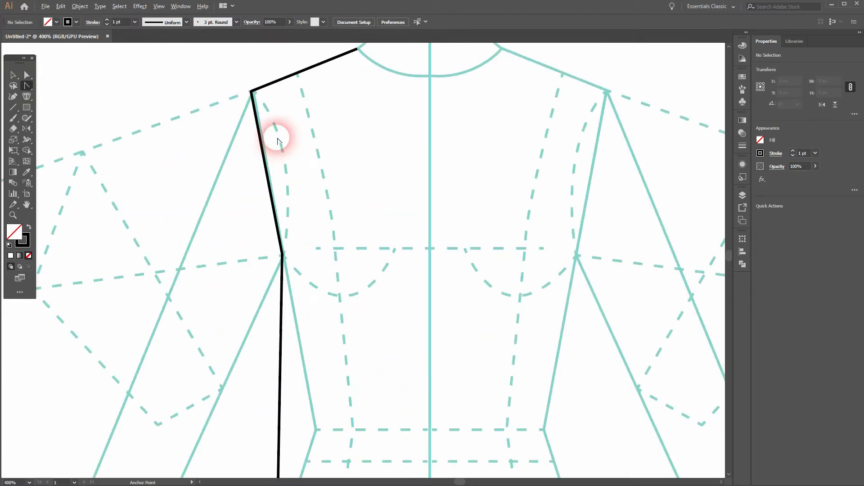
pyautogui.moveTo(267, 171); pyautogui.dragTo(276, 173)
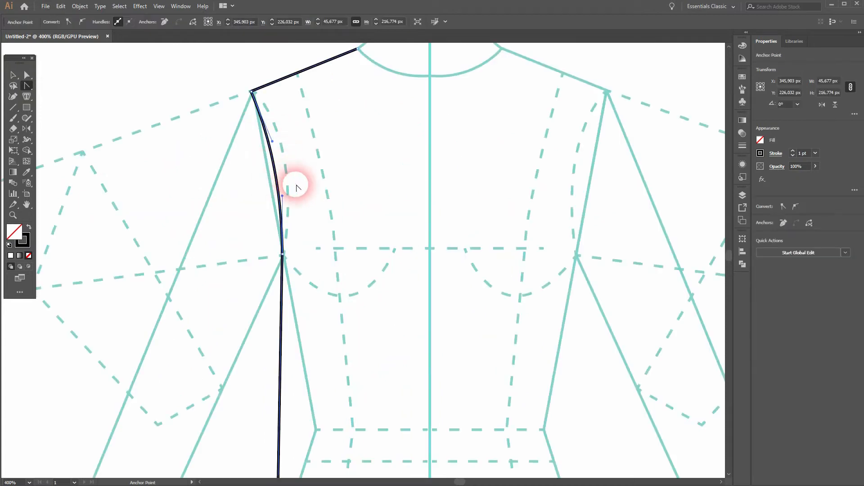
pyautogui.click(13, 75)
pyautogui.click(136, 129)
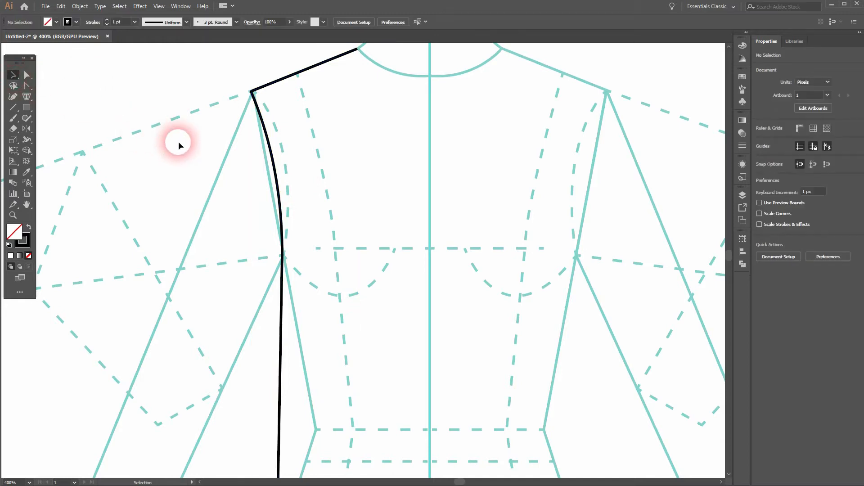
# Step: Select the half-bodice path and place a vertical guide from the rulers along the figure's centre line
pyautogui.scroll(-2, 180, 143)
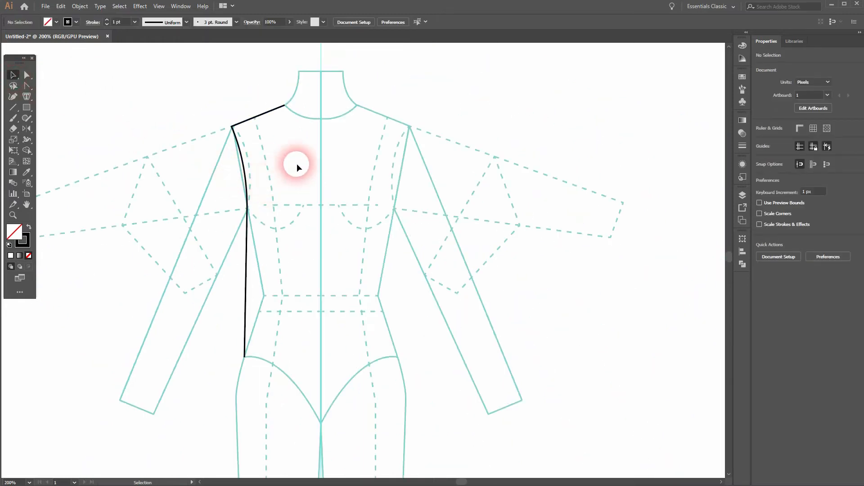
pyautogui.moveTo(205, 99); pyautogui.dragTo(279, 213)
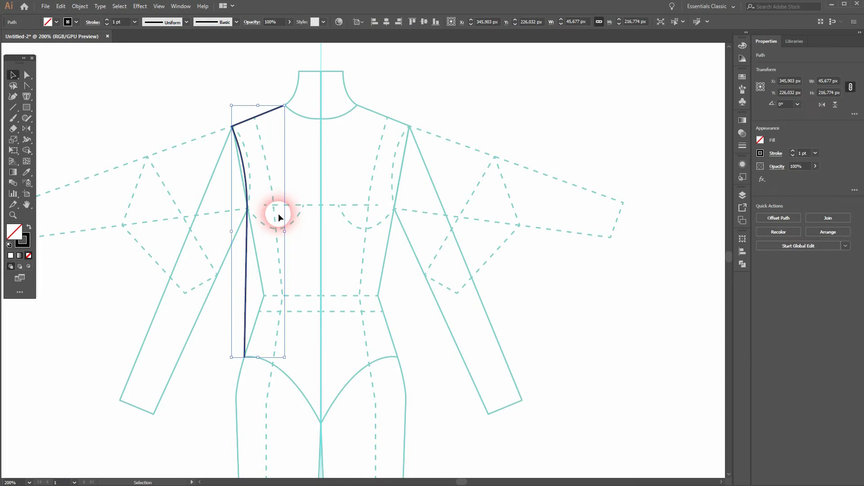
pyautogui.click(31, 132)
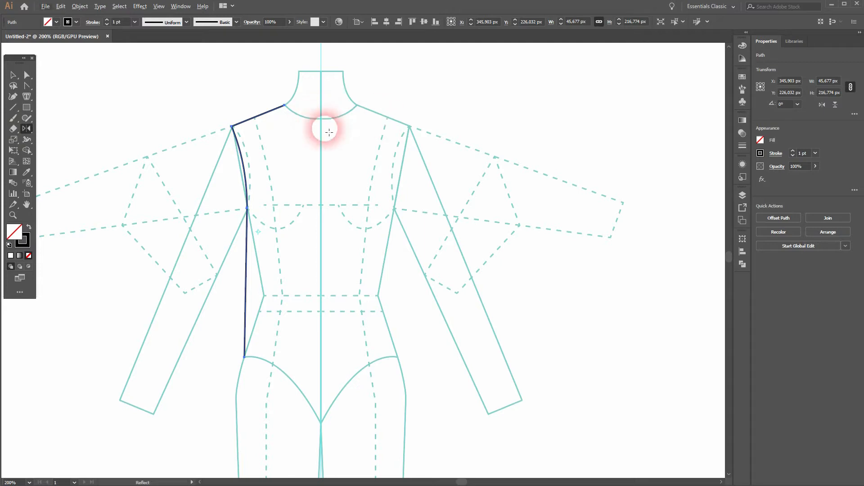
pyautogui.hotkey('ctrl', 'r')
pyautogui.click(14, 75)
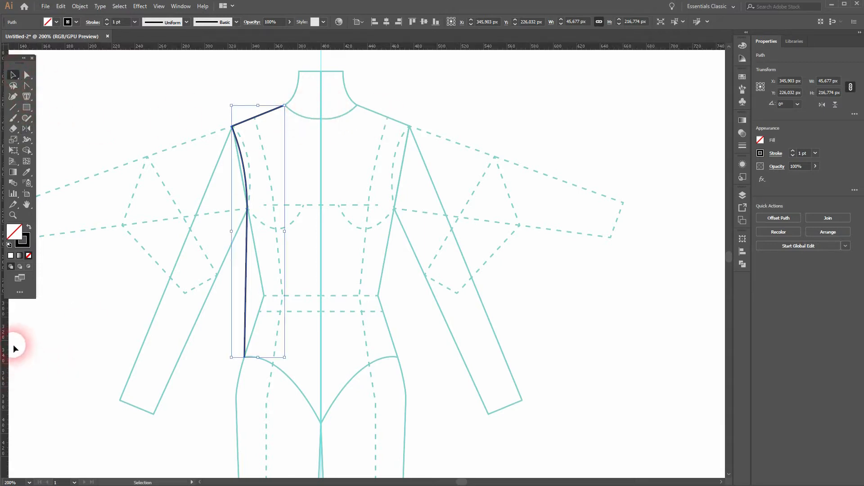
pyautogui.moveTo(6, 318); pyautogui.dragTo(358, 145)
pyautogui.scroll(-3, 358, 112)
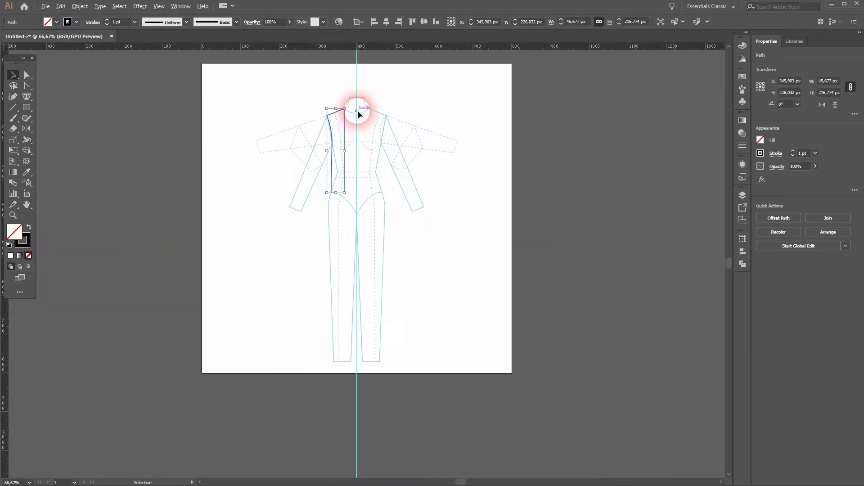
pyautogui.scroll(2, 358, 76)
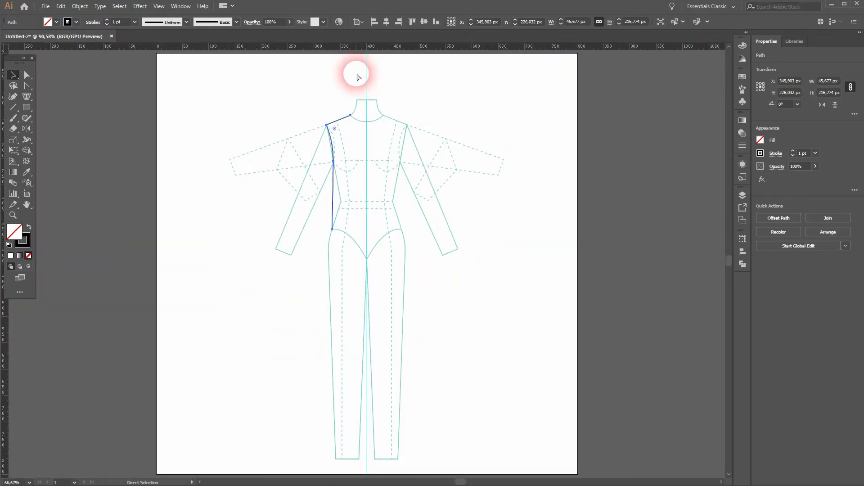
# Step: Reflect a copy of the half-bodice path across the vertical axis, with the origin where the neckline crosses the centre line
pyautogui.click(28, 130)
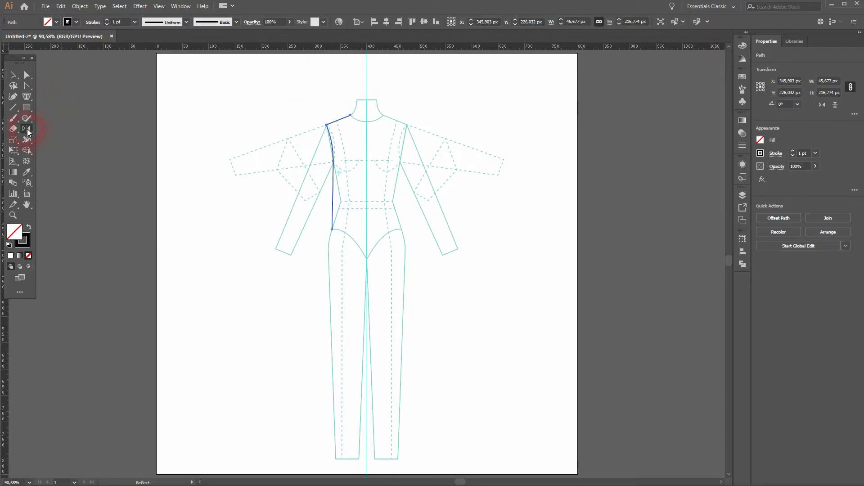
pyautogui.scroll(4, 362, 122)
pyautogui.scroll(5, 355, 122)
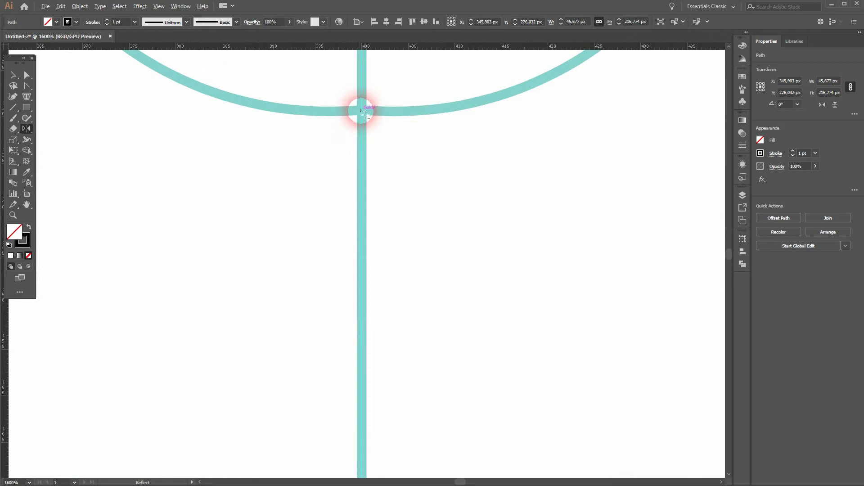
pyautogui.keyDown('alt'); pyautogui.click(361, 110); pyautogui.keyUp('alt')
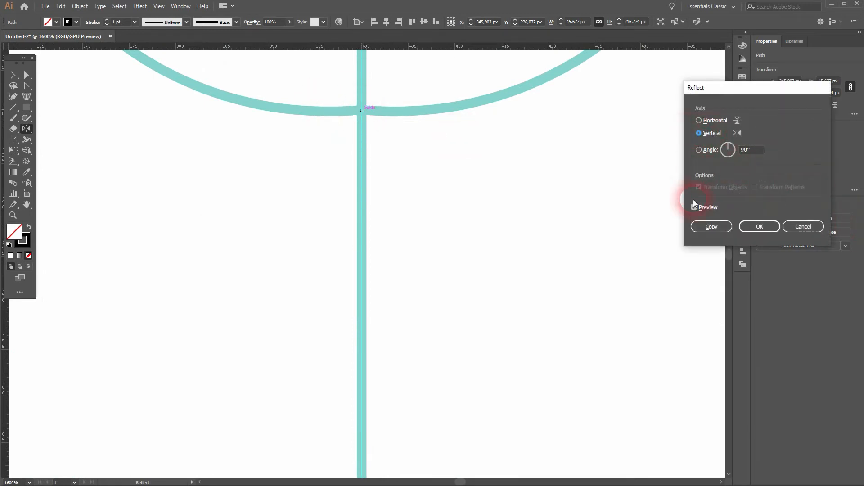
pyautogui.click(709, 227)
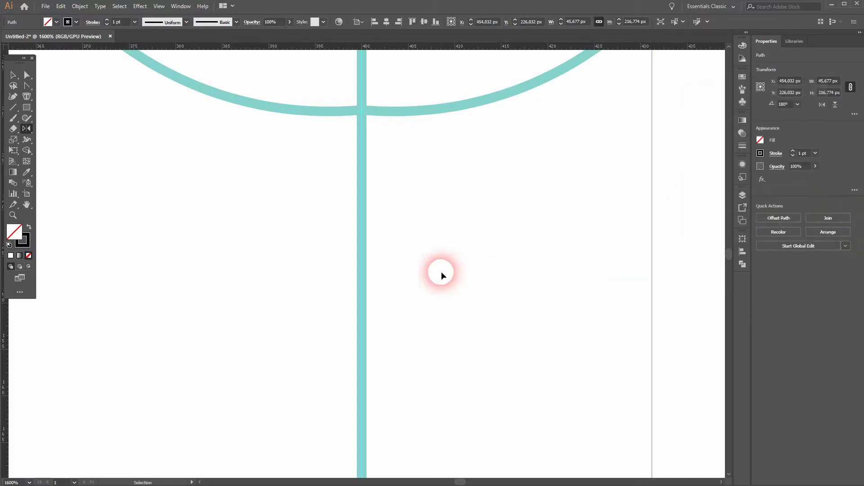
pyautogui.hotkey('ctrl', '0')
pyautogui.scroll(3, 365, 136)
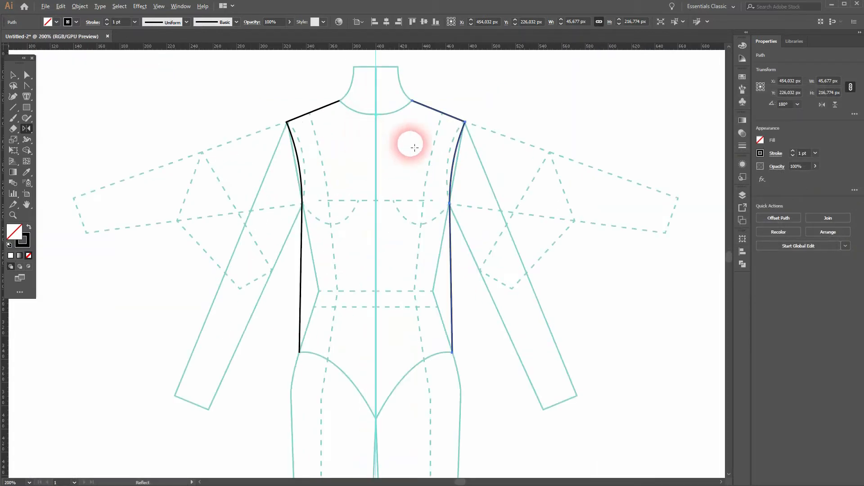
# Step: Select both bodice halves and join their open ends at the neck
pyautogui.click(15, 76)
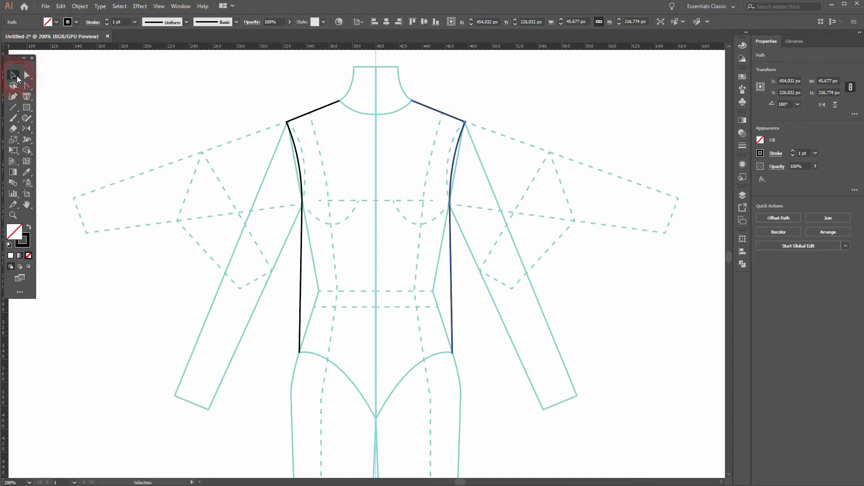
pyautogui.moveTo(271, 83); pyautogui.dragTo(482, 157)
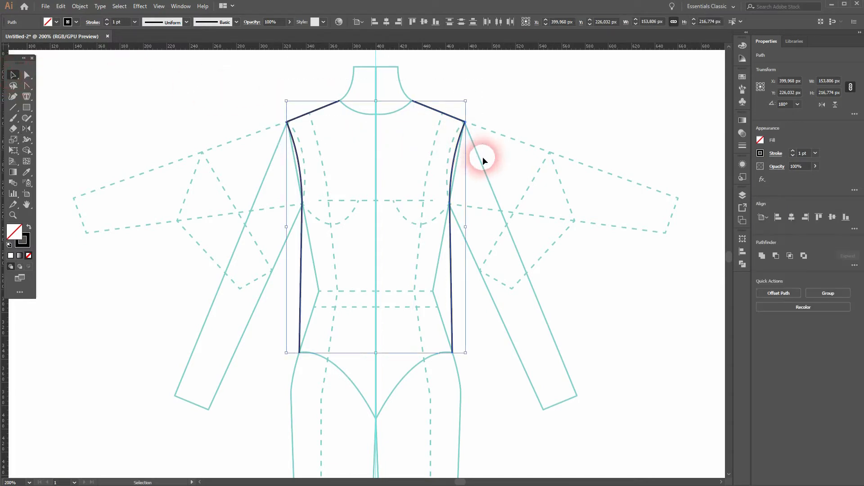
pyautogui.rightClick(444, 127)
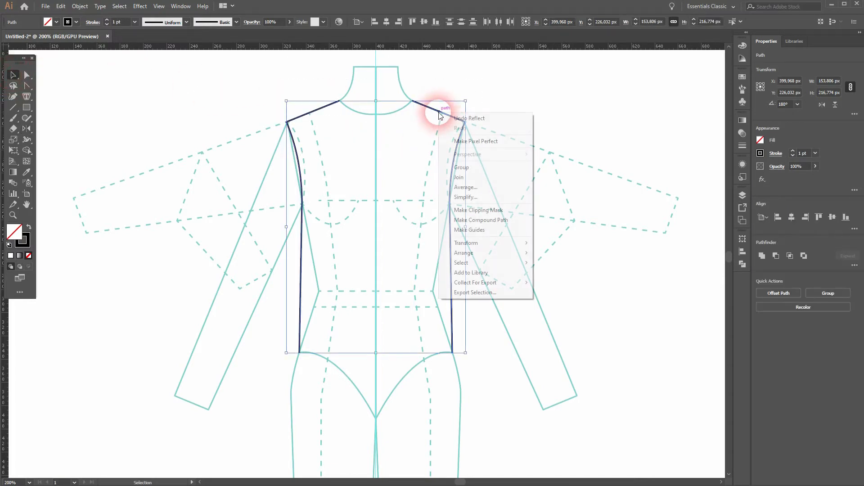
pyautogui.click(495, 177)
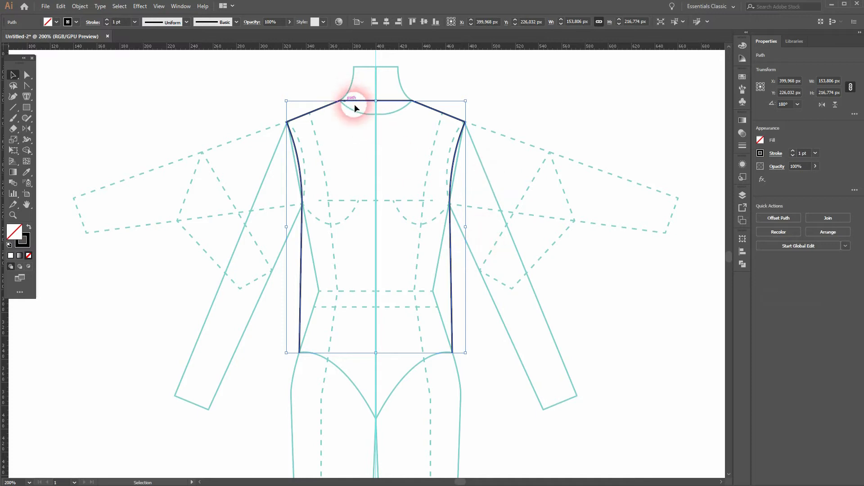
# Step: Join the bodice outline's open ends at the hem to close the path, and deselect it
pyautogui.moveTo(276, 403); pyautogui.dragTo(525, 319)
pyautogui.rightClick(452, 337)
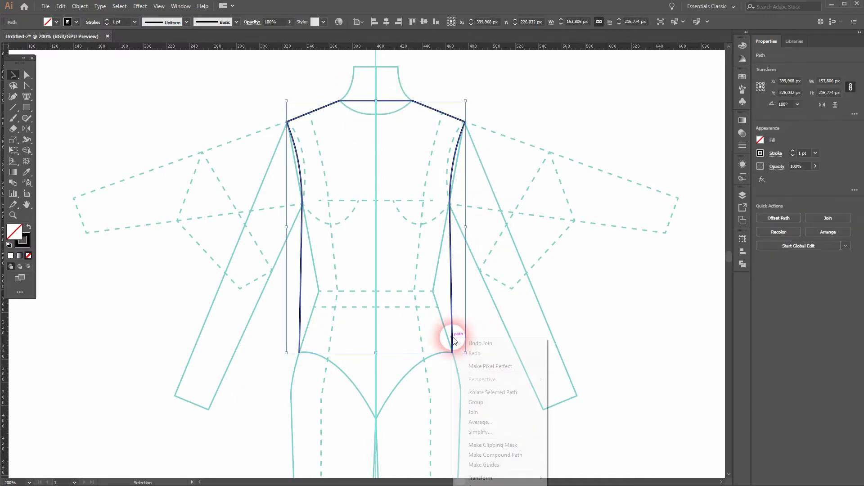
pyautogui.click(495, 413)
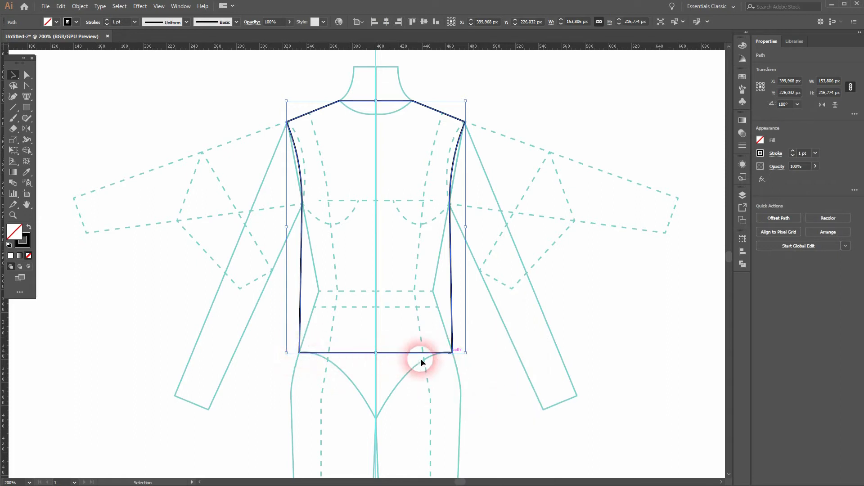
pyautogui.click(261, 410)
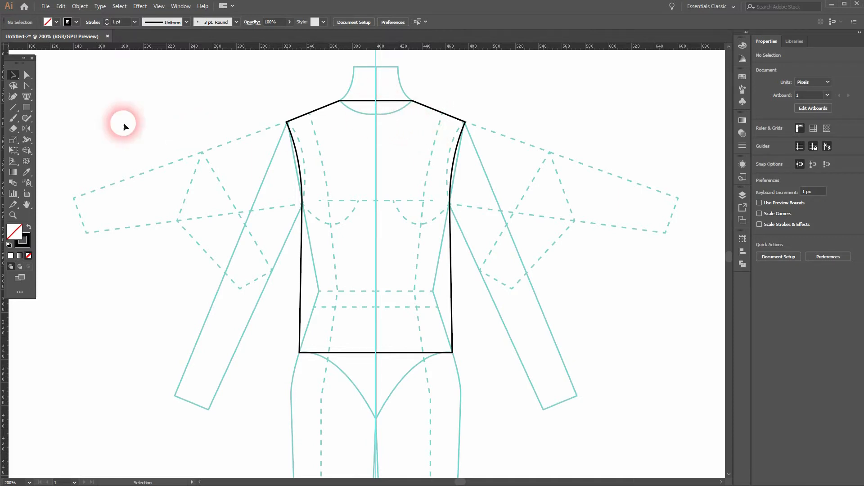
# Step: Curve the bodice's neckline down to the template's neckline with the Anchor Point tool, and deselect the path
pyautogui.click(24, 87)
pyautogui.scroll(4, 379, 86)
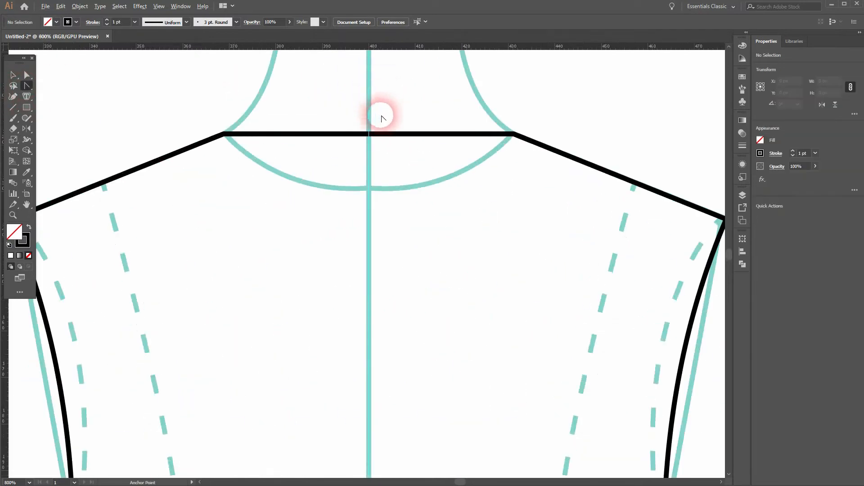
pyautogui.moveTo(370, 135); pyautogui.dragTo(369, 190)
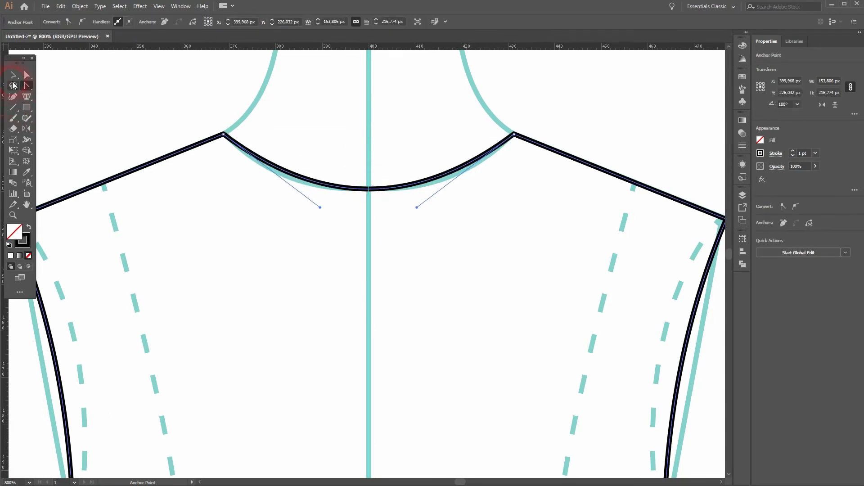
pyautogui.click(14, 75)
pyautogui.click(135, 106)
# Step: Hide the rulers
pyautogui.hotkey('ctrl', '0')
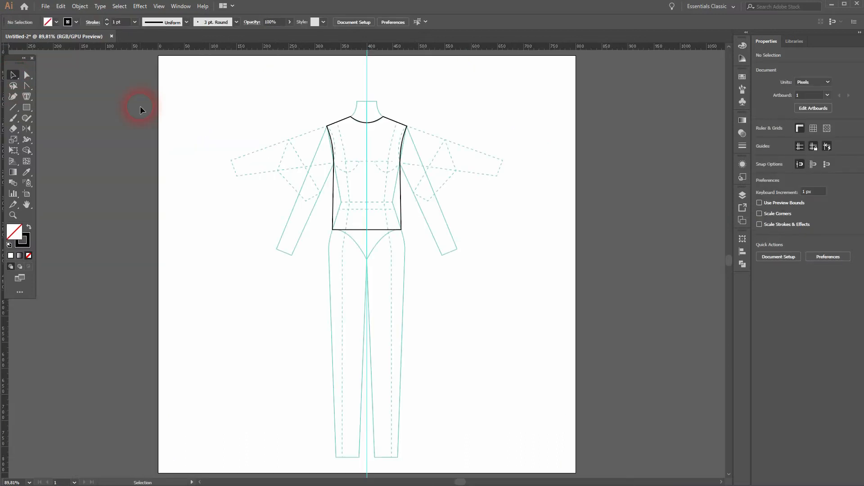
pyautogui.hotkey('ctrl', '=')
pyautogui.hotkey('ctrl', '=')
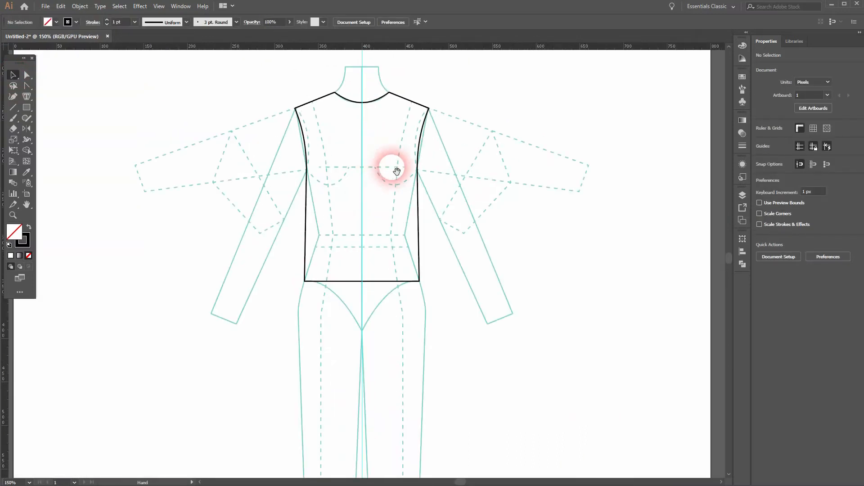
pyautogui.moveTo(392, 155); pyautogui.dragTo(390, 220)
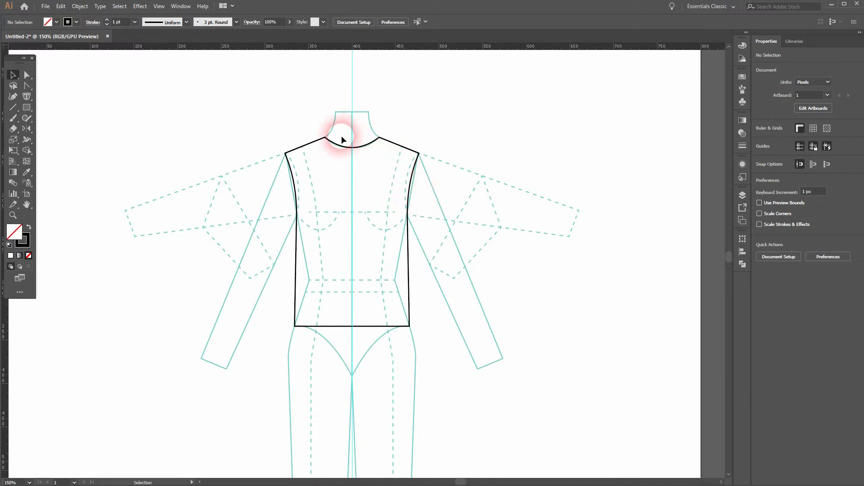
pyautogui.hotkey('ctrl', 'r')
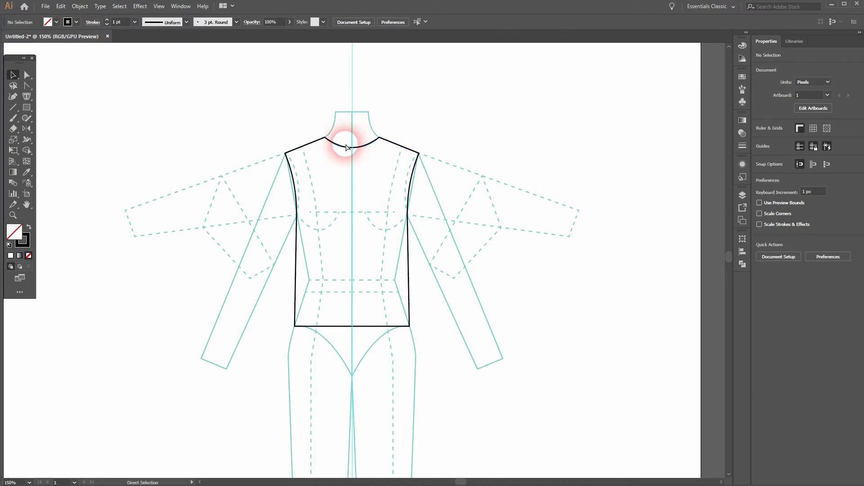
# Step: Copy the bodice's curved neckline segment and paste it in front as a separate path
pyautogui.keyDown('alt'); pyautogui.scroll(2, 347, 142); pyautogui.keyUp('alt')
pyautogui.keyDown('alt'); pyautogui.scroll(2, 350, 146); pyautogui.keyUp('alt')
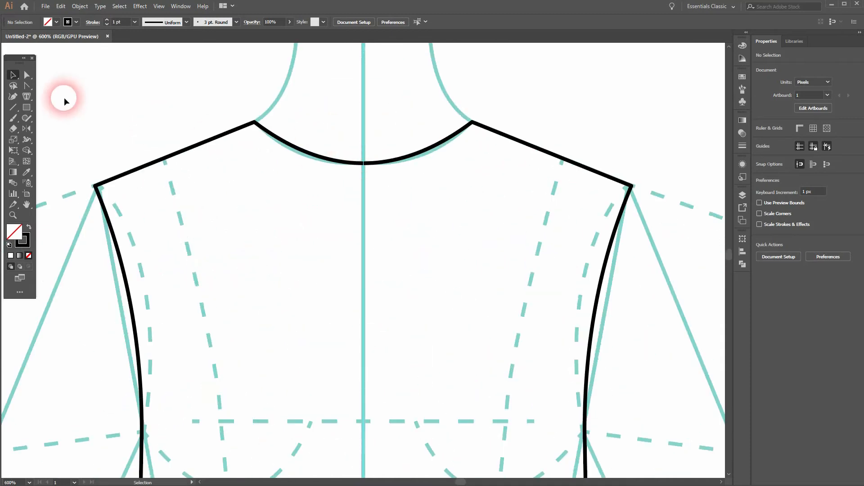
pyautogui.click(28, 75)
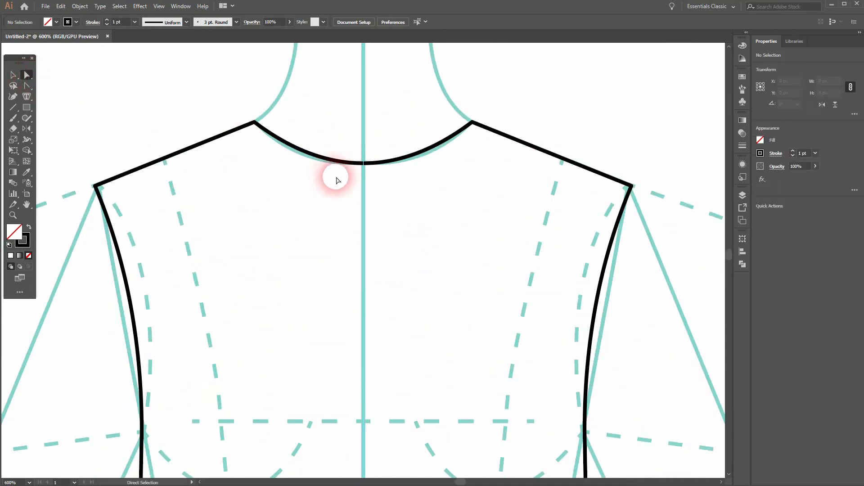
pyautogui.click(364, 164)
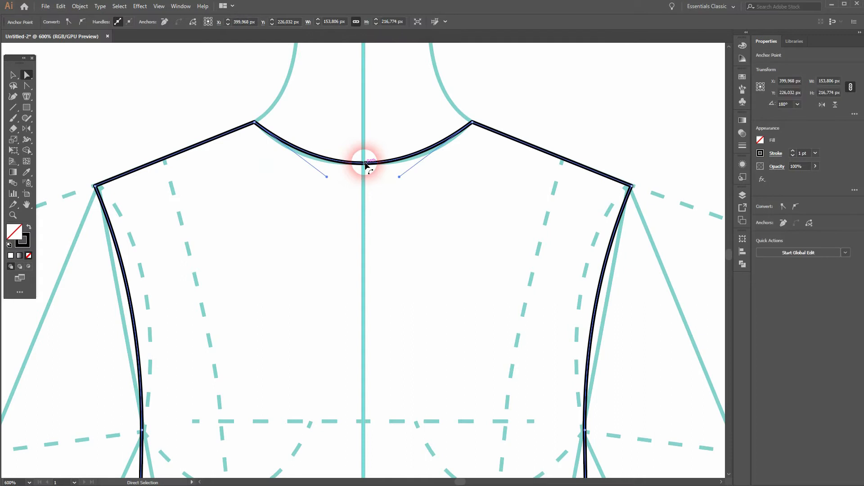
pyautogui.press('v')
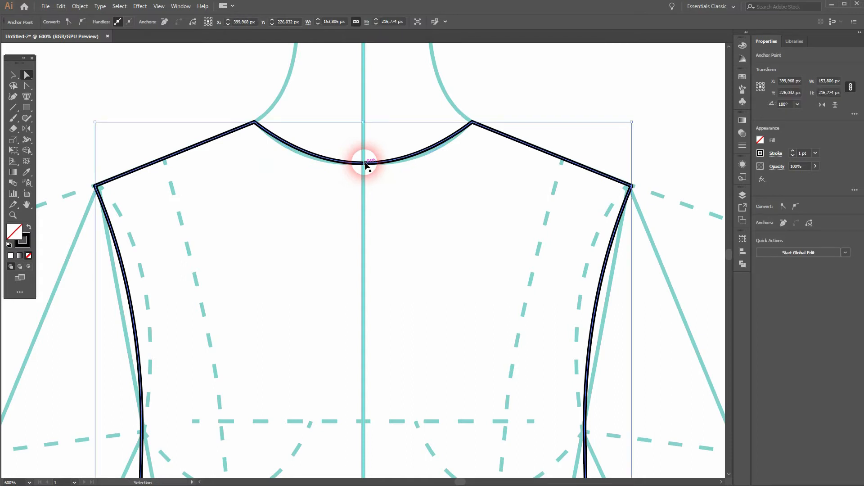
pyautogui.press('a')
pyautogui.click(365, 165)
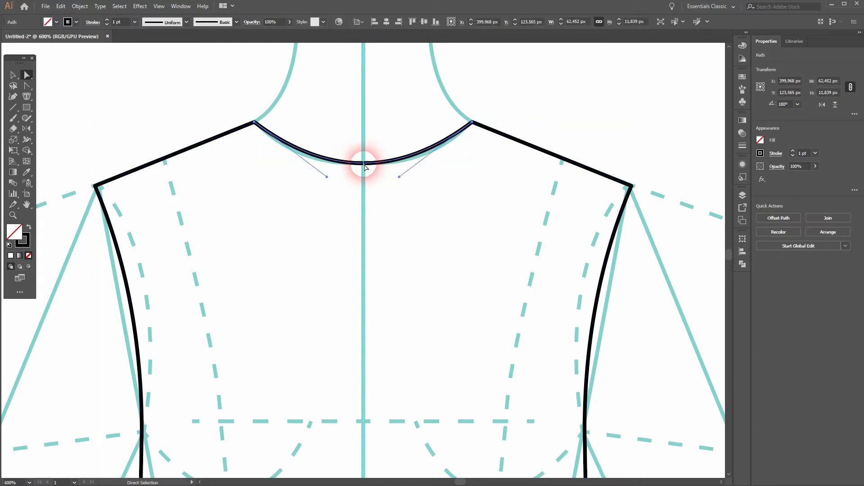
pyautogui.moveTo(364, 165); pyautogui.dragTo(364, 235)
pyautogui.hotkey('ctrl', 'z')
# Step: Join the copied neckline's open ends and bend the new straight edge slightly downward to form the back neckline, then deselect
pyautogui.rightClick(365, 166)
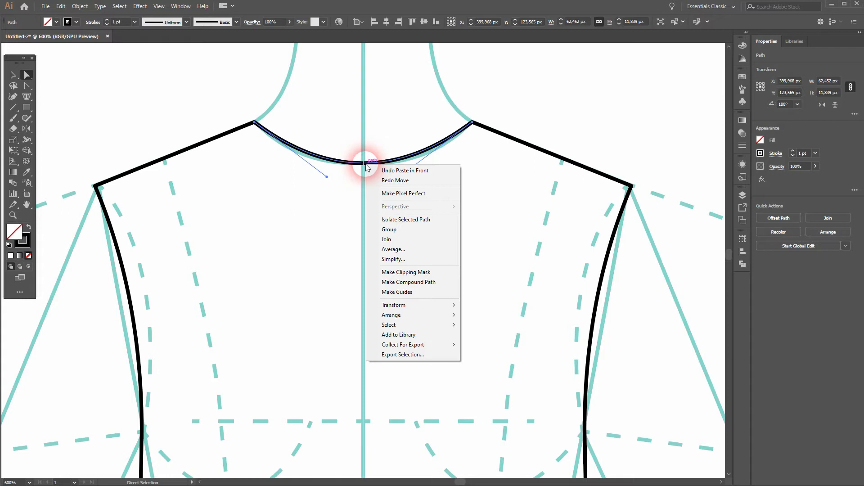
pyautogui.click(412, 240)
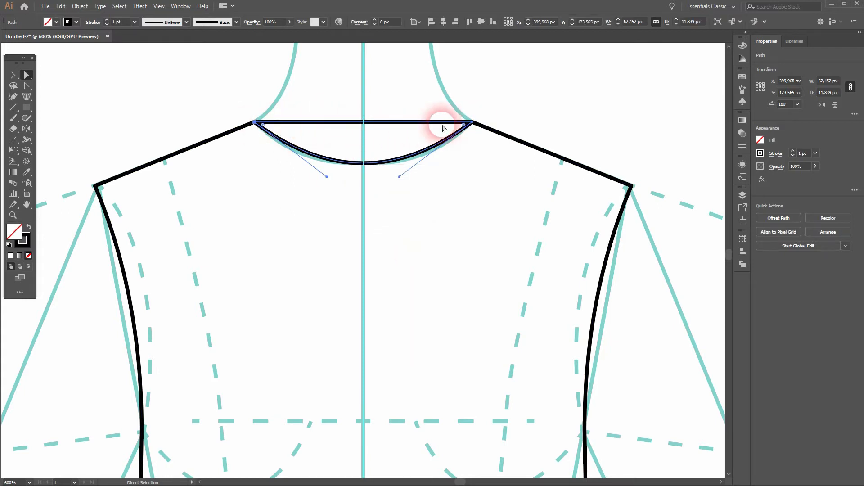
pyautogui.click(27, 86)
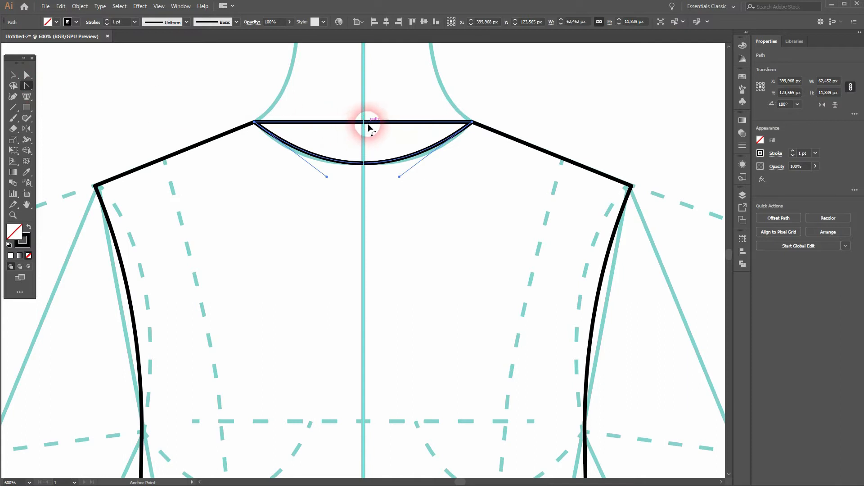
pyautogui.moveTo(364, 122); pyautogui.dragTo(364, 133)
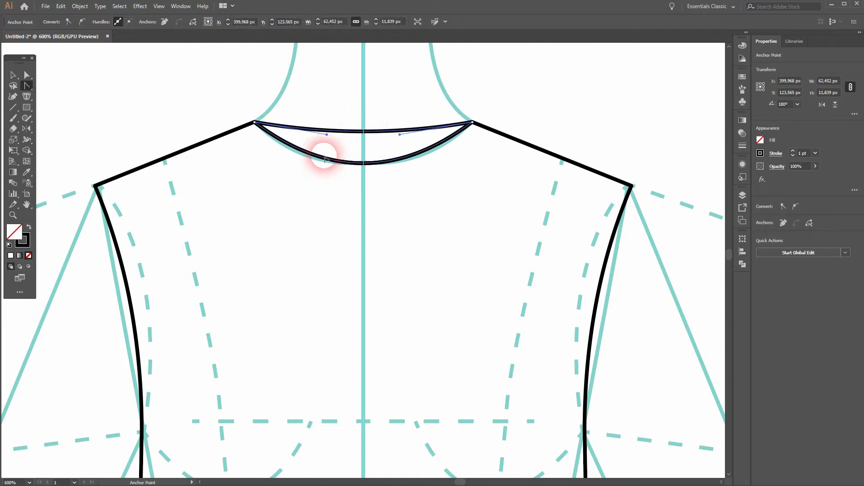
pyautogui.click(13, 75)
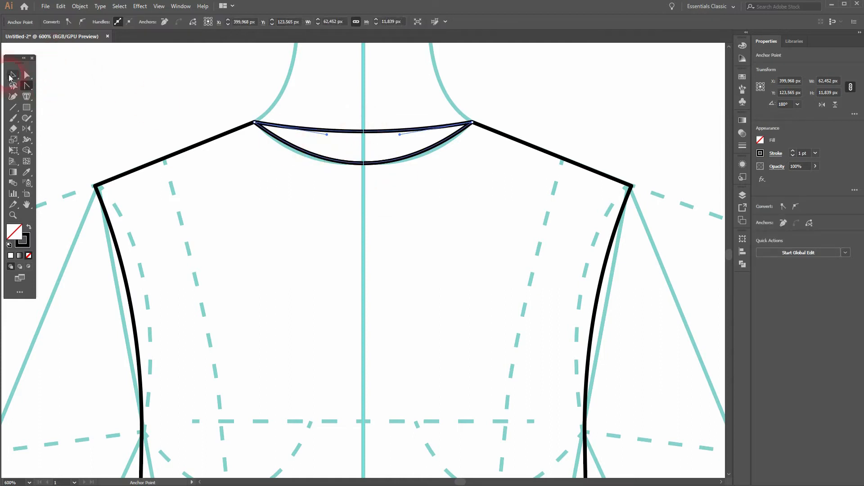
pyautogui.click(115, 86)
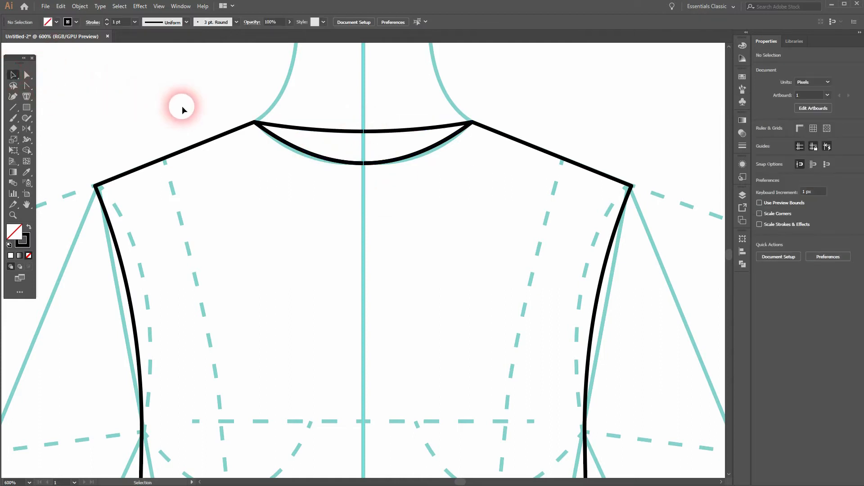
# Step: Fill the closed neck shape with a light grey swatch and deselect it
pyautogui.click(383, 131)
pyautogui.click(57, 22)
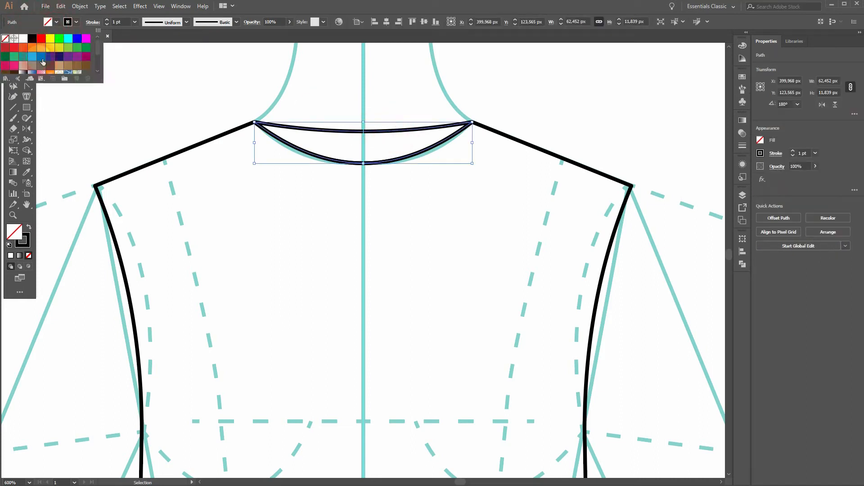
pyautogui.click(75, 49)
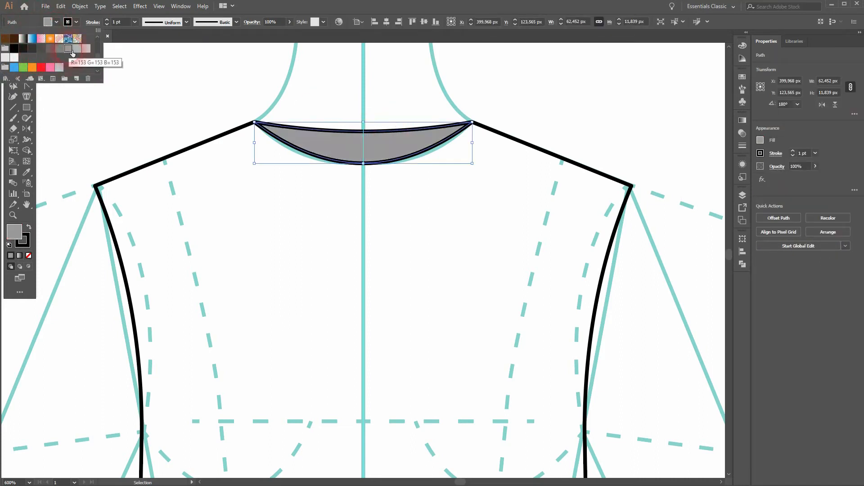
pyautogui.click(86, 49)
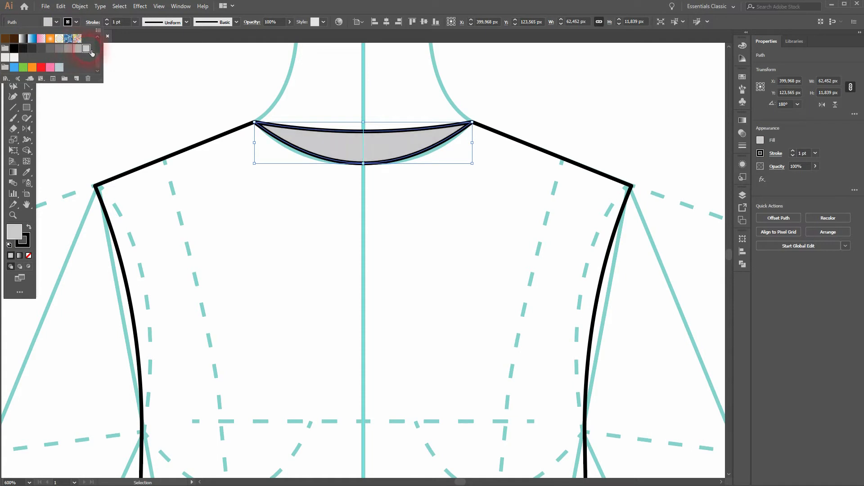
pyautogui.click(211, 93)
pyautogui.click(210, 94)
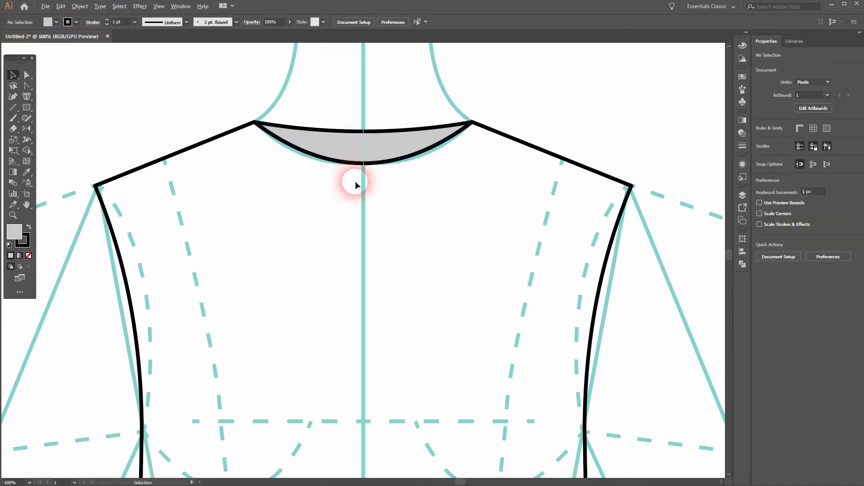
# Step: Fill the neck shape with the palest grey swatch and deselect it
pyautogui.scroll(-3, 358, 194)
pyautogui.scroll(2, 358, 194)
pyautogui.click(358, 162)
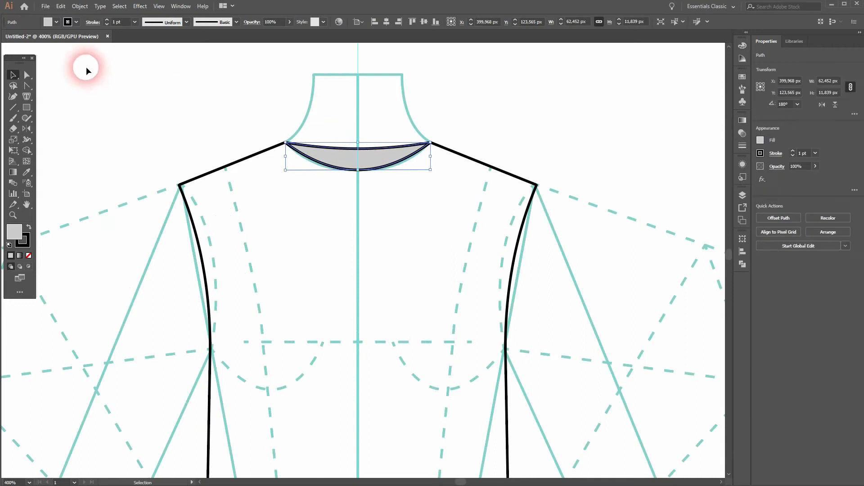
pyautogui.click(49, 22)
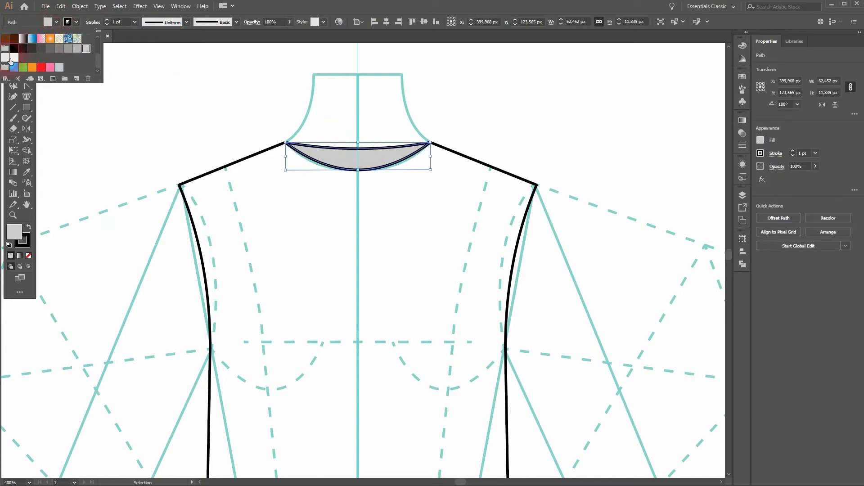
pyautogui.click(11, 59)
pyautogui.click(189, 126)
pyautogui.click(245, 120)
# Step: Copy the armhole curve on the bodice's right side and paste it in front as a separate path, in the same place
pyautogui.scroll(-2, 385, 193)
pyautogui.moveTo(415, 260); pyautogui.dragTo(410, 235)
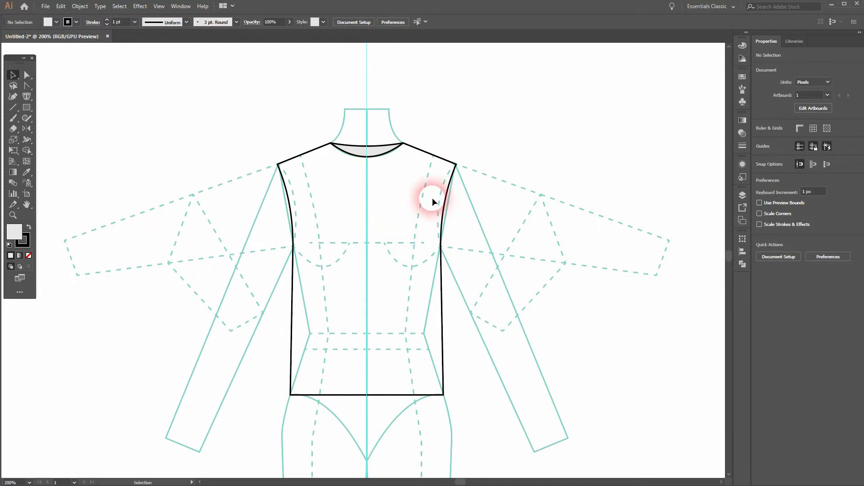
pyautogui.scroll(1, 407, 171)
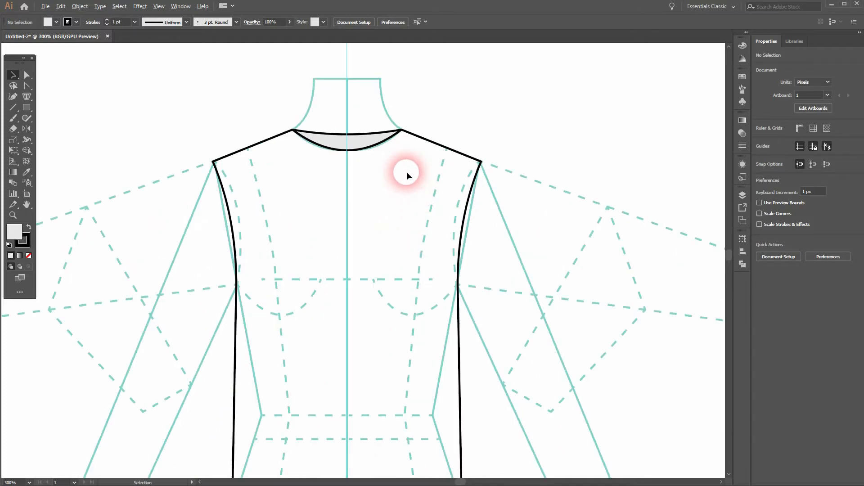
pyautogui.rightClick(29, 87)
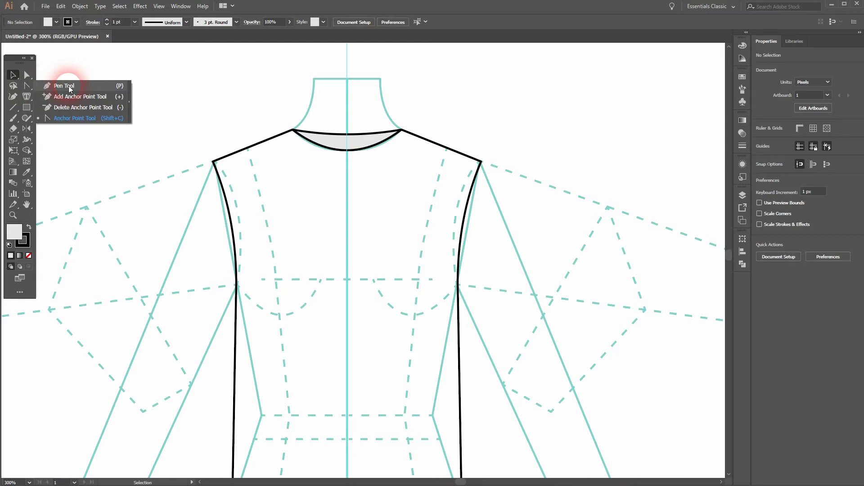
pyautogui.click(27, 74)
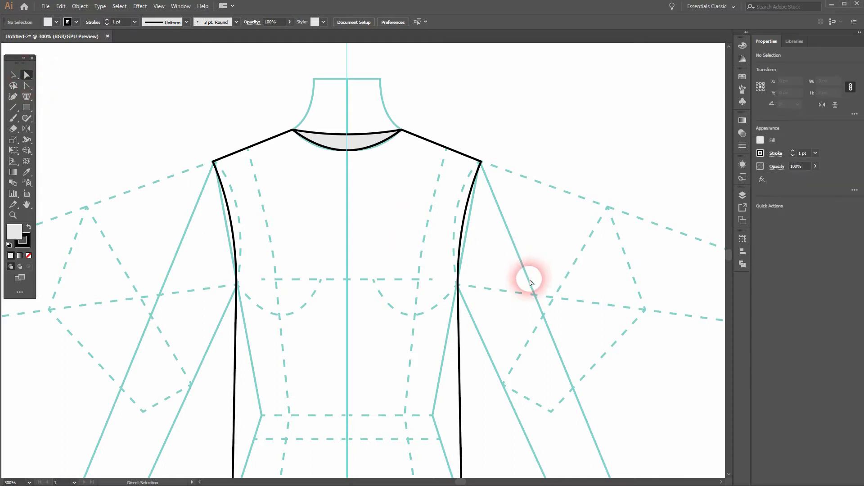
pyautogui.click(463, 218)
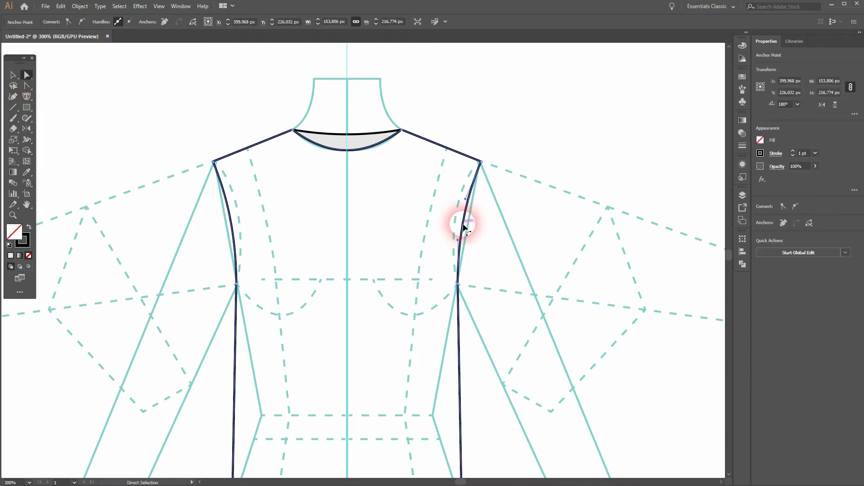
pyautogui.click(490, 236)
pyautogui.moveTo(490, 235); pyautogui.dragTo(551, 271)
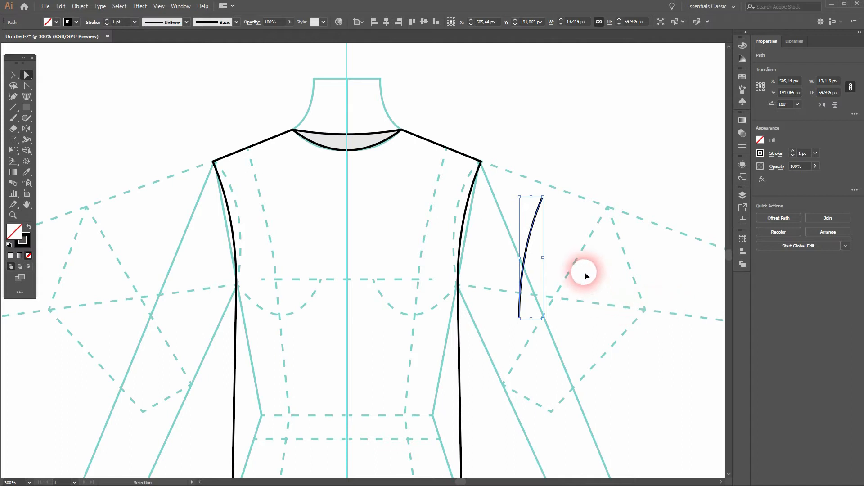
pyautogui.hotkey('ctrl', 'z')
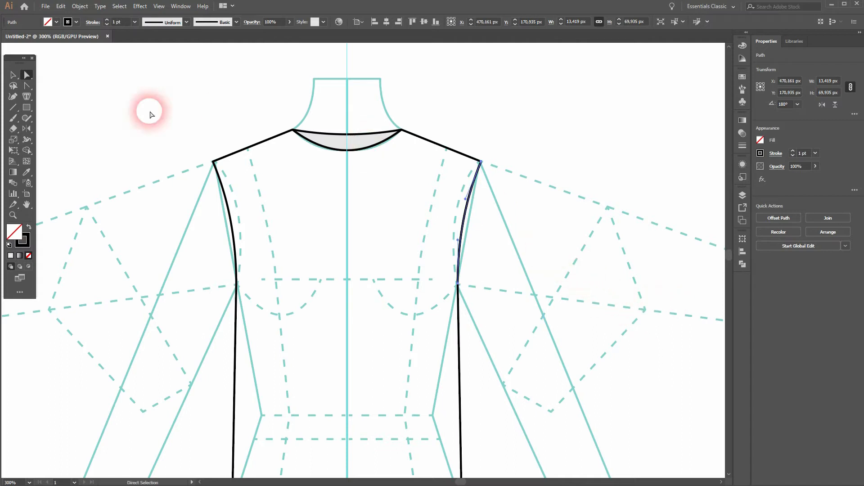
# Step: Add an anchor point near the shoulder end and another near the underarm end of the copied armhole curve
pyautogui.click(25, 90)
pyautogui.click(77, 95)
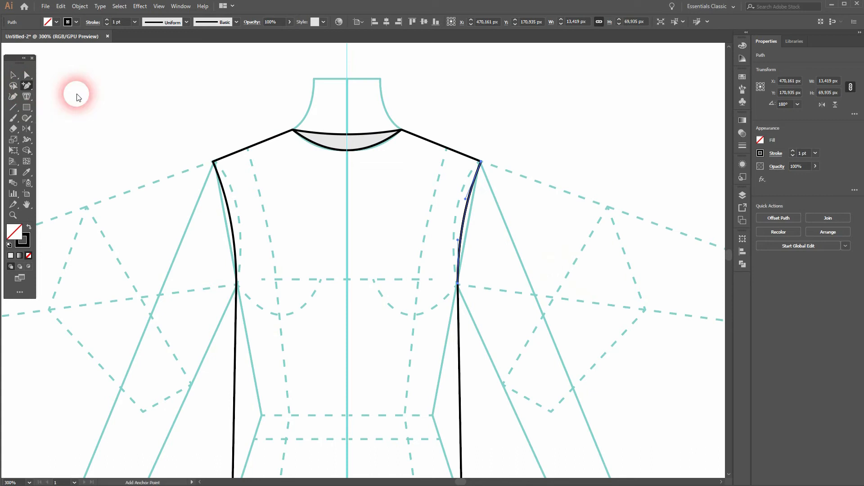
pyautogui.click(478, 170)
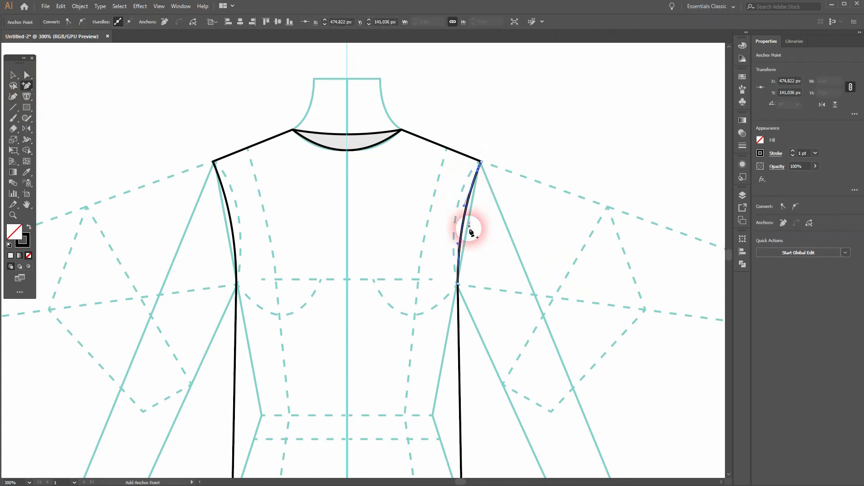
pyautogui.click(458, 279)
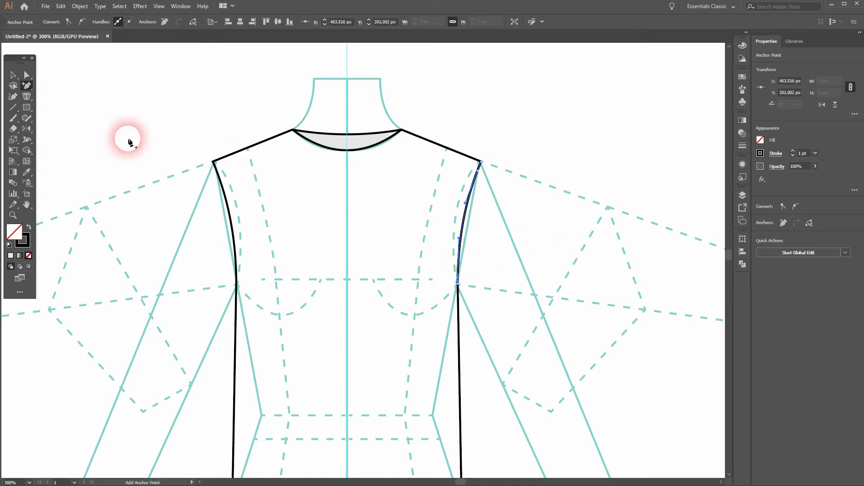
# Step: Select the two added anchor points on the copied armhole curve and move the segment between them out along the template's right sleeve
pyautogui.click(28, 76)
pyautogui.scroll(2, 479, 184)
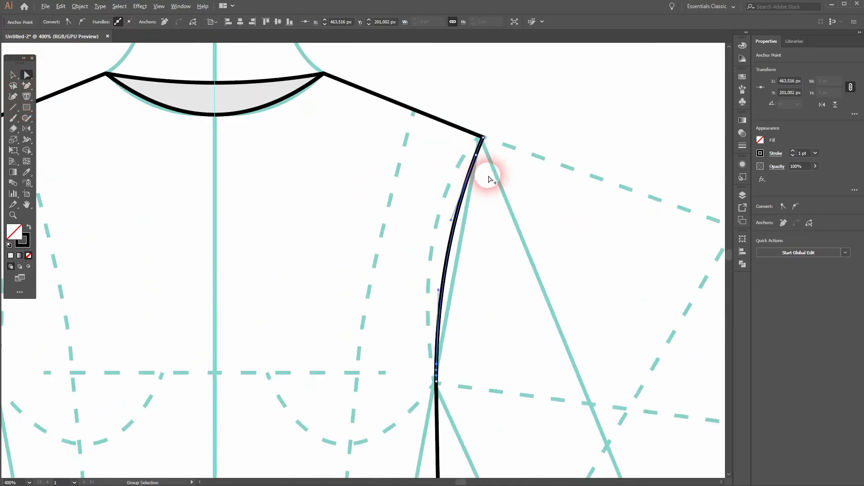
pyautogui.click(478, 160)
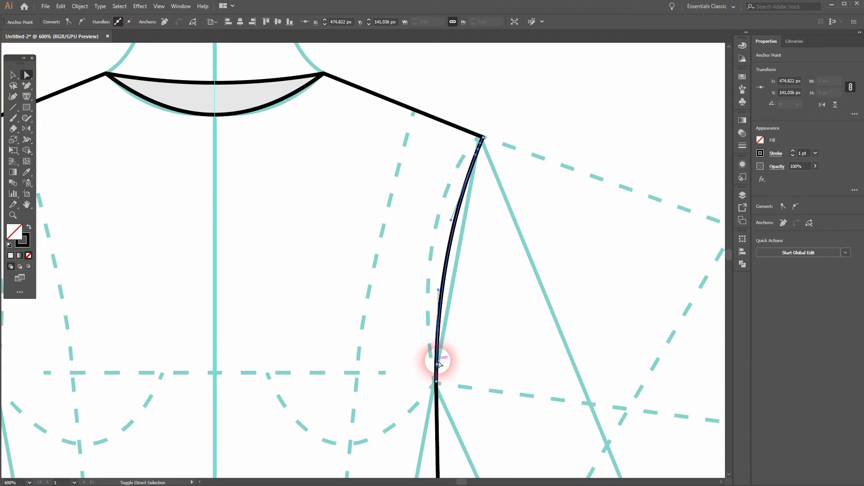
pyautogui.keyDown('shift'); pyautogui.click(437, 365); pyautogui.keyUp('shift')
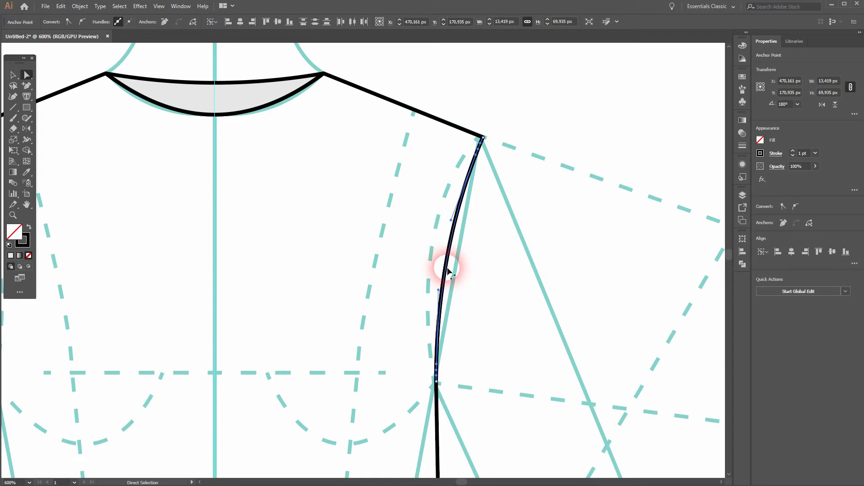
pyautogui.moveTo(448, 270); pyautogui.dragTo(429, 185)
pyautogui.moveTo(381, 165); pyautogui.dragTo(404, 221)
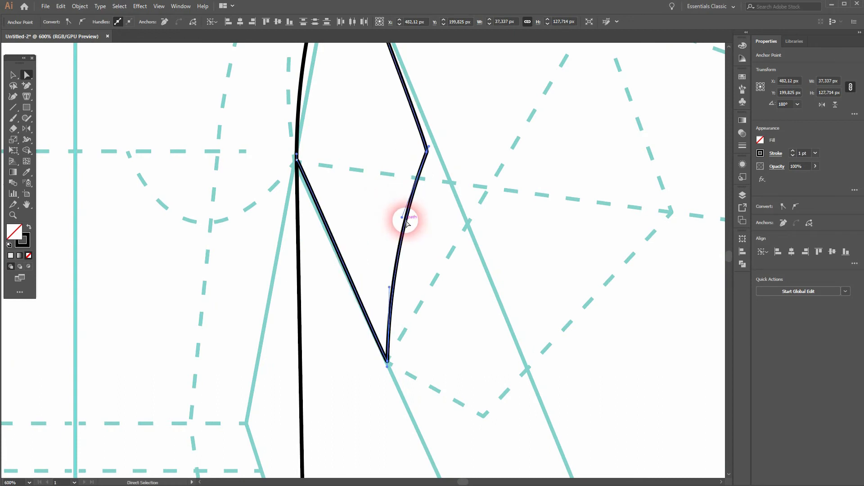
# Step: Place the sleeve hem's outer point on the template's outer sleeve line and convert both hem points to corners, straightening the hem
pyautogui.click(427, 153)
pyautogui.moveTo(428, 154); pyautogui.dragTo(466, 227)
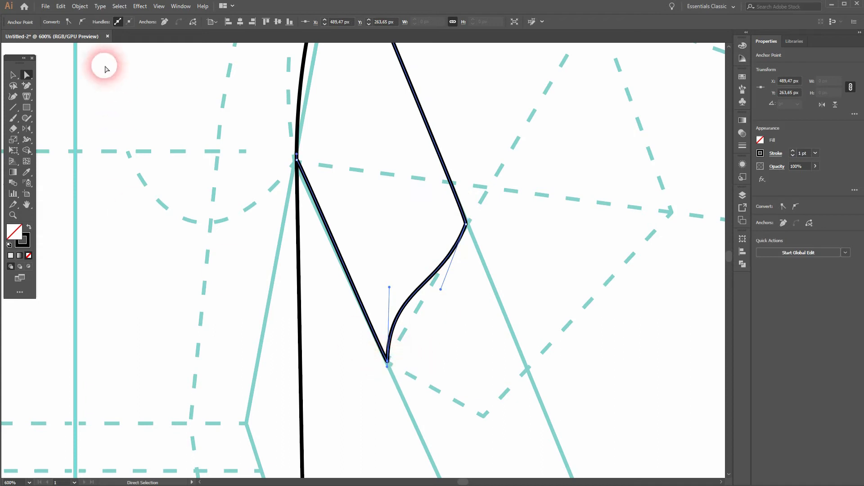
pyautogui.click(70, 26)
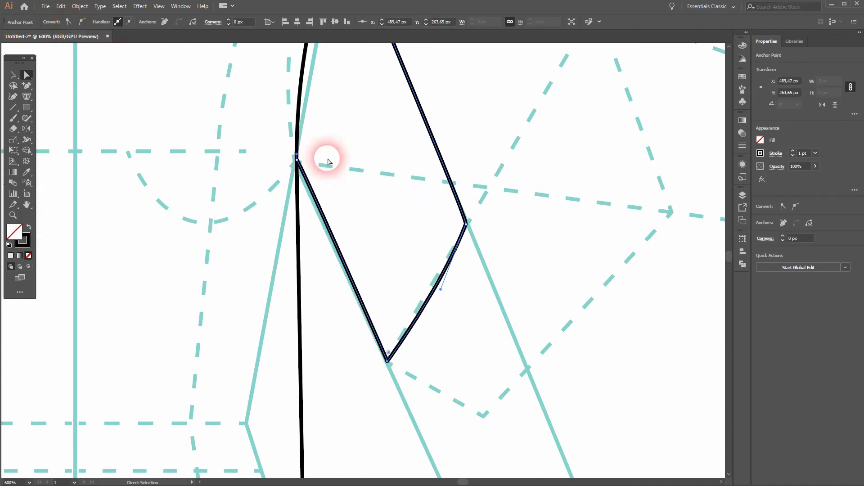
pyautogui.click(467, 225)
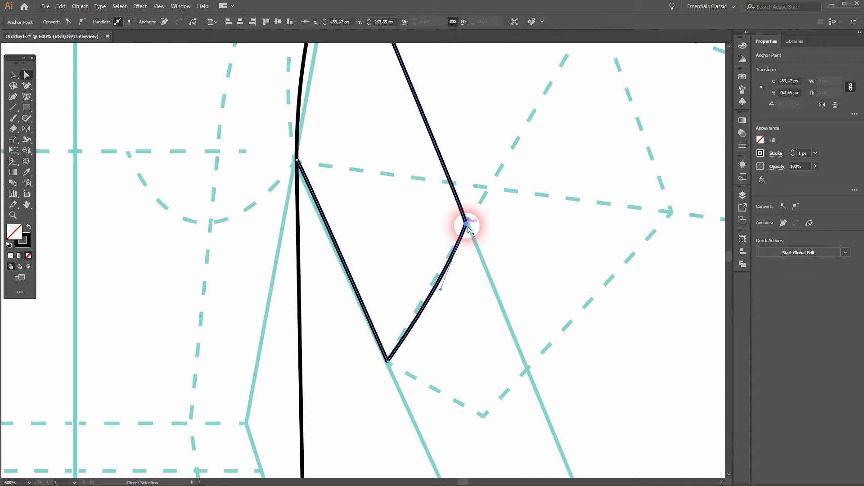
pyautogui.click(69, 22)
pyautogui.moveTo(480, 191); pyautogui.dragTo(506, 352)
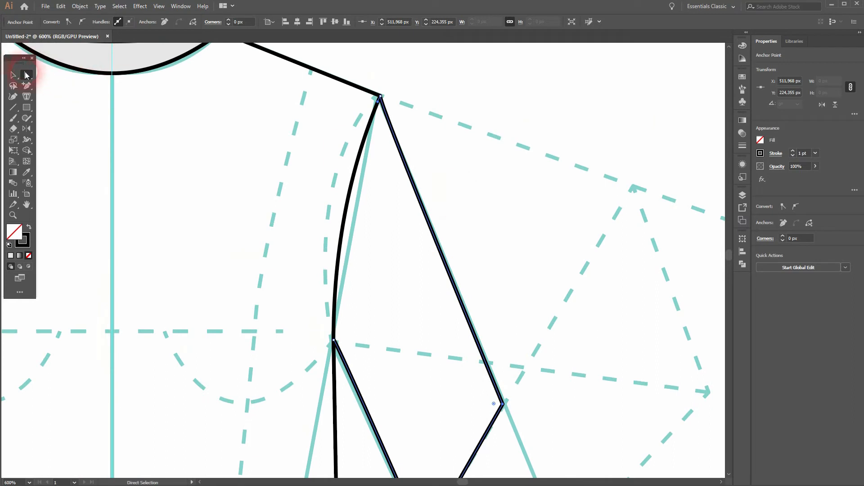
# Step: Select the whole open sleeve path and fill it with the red swatch to check whether it is closed
pyautogui.click(583, 198)
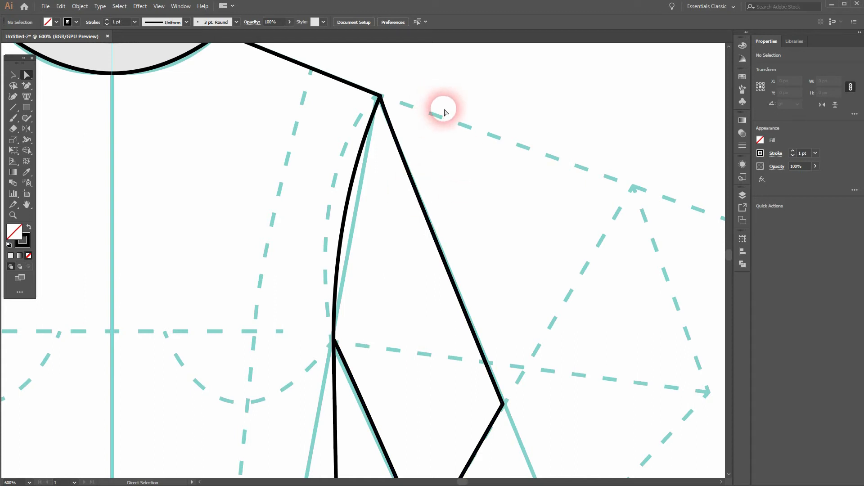
pyautogui.moveTo(497, 226); pyautogui.dragTo(401, 451)
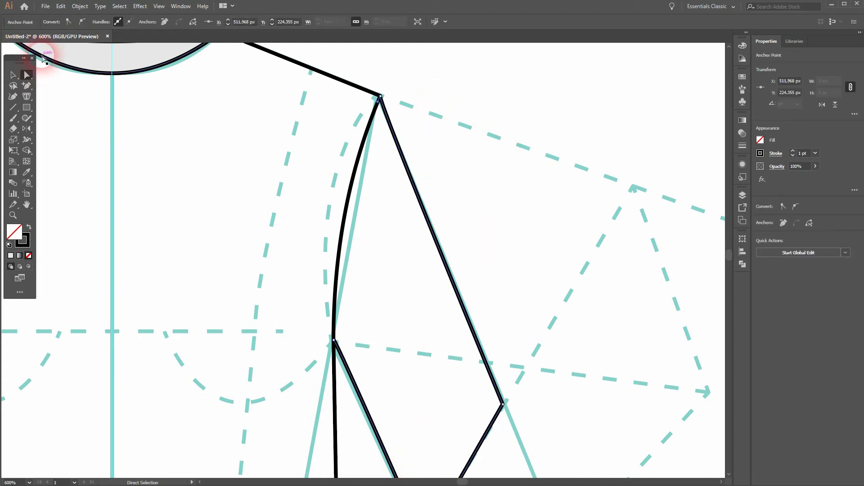
pyautogui.click(13, 74)
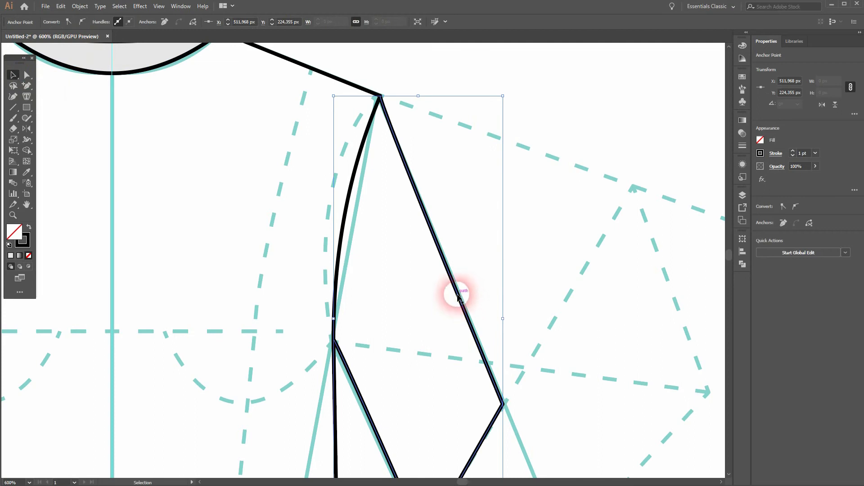
pyautogui.click(56, 21)
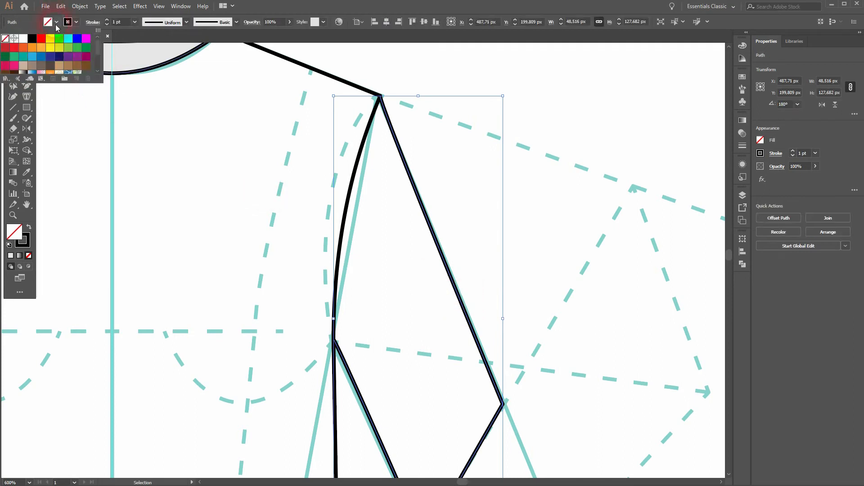
pyautogui.scroll(5, 36, 54)
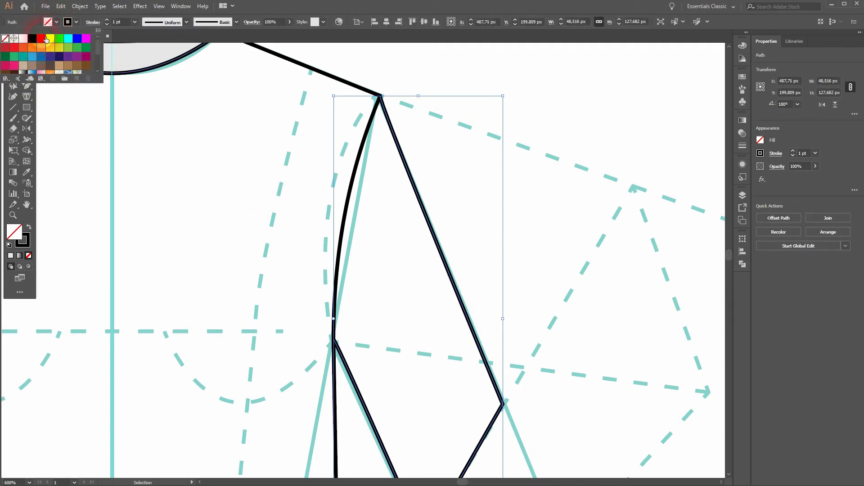
pyautogui.click(46, 39)
pyautogui.click(645, 260)
pyautogui.click(425, 219)
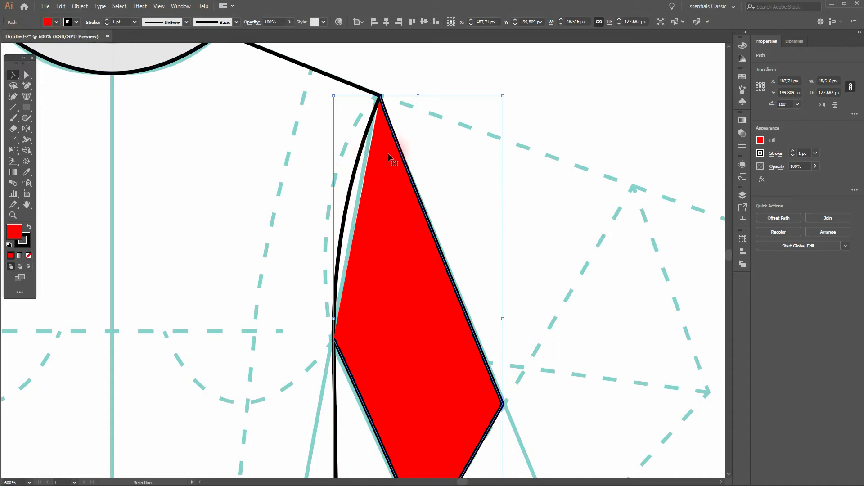
pyautogui.click(562, 243)
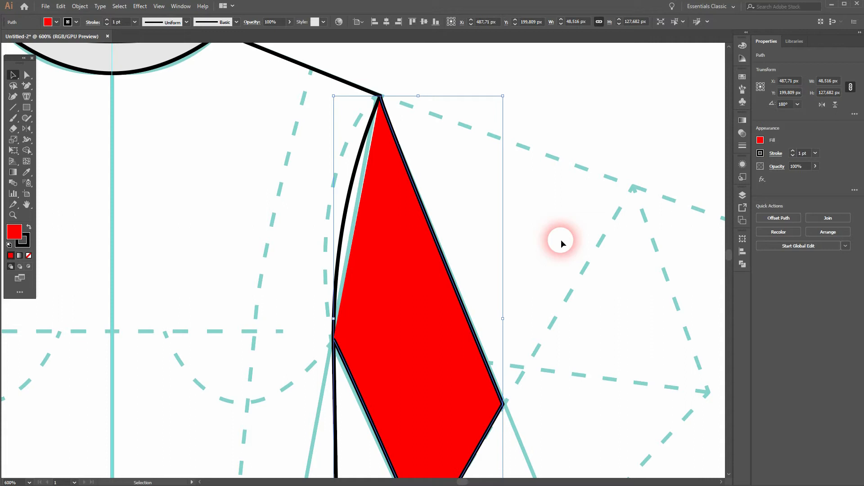
# Step: Select the sleeve together with the bodice and join the sleeve path's open ends along the armhole
pyautogui.moveTo(404, 85); pyautogui.dragTo(303, 414)
pyautogui.rightClick(378, 291)
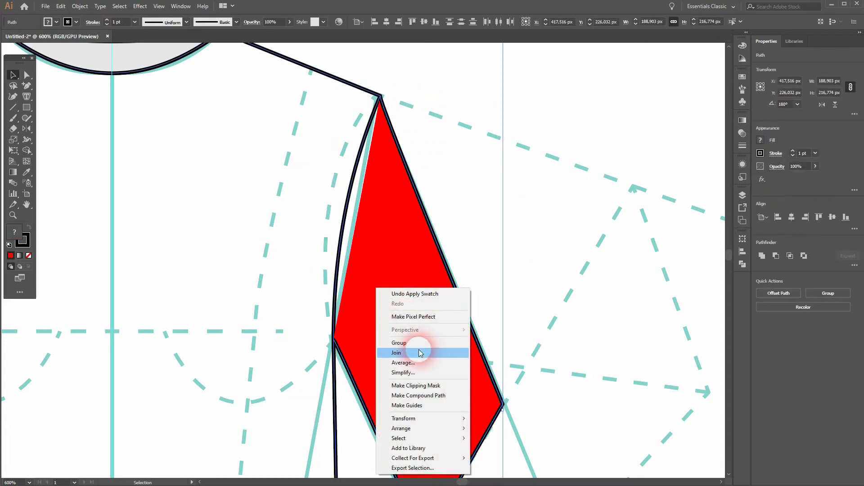
pyautogui.click(422, 356)
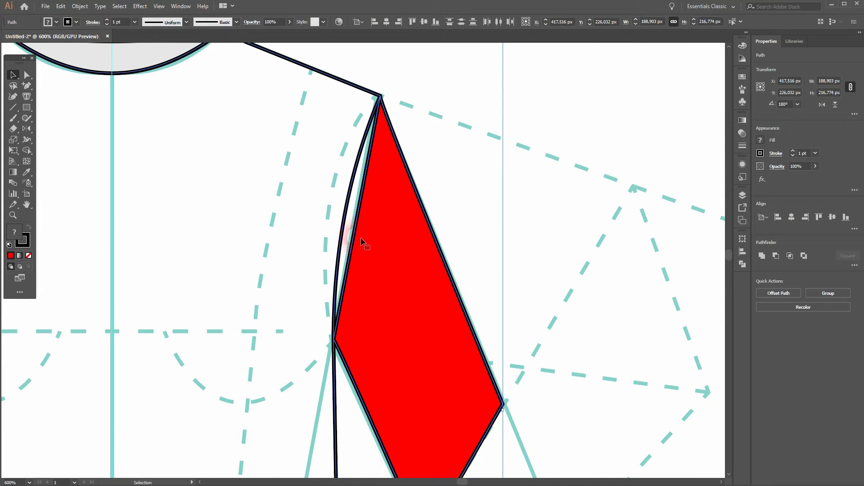
# Step: Bend the sleeve's straight closing edge to follow the bodice's armhole curve with the Anchor Point tool, and deselect it
pyautogui.click(27, 74)
pyautogui.moveTo(27, 85); pyautogui.dragTo(72, 118)
pyautogui.click(345, 217)
pyautogui.moveTo(359, 230); pyautogui.dragTo(339, 218)
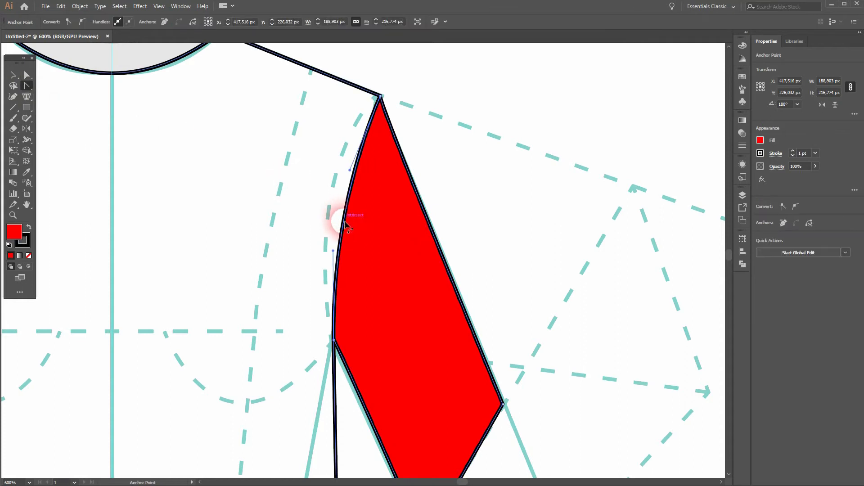
pyautogui.click(13, 75)
pyautogui.click(565, 90)
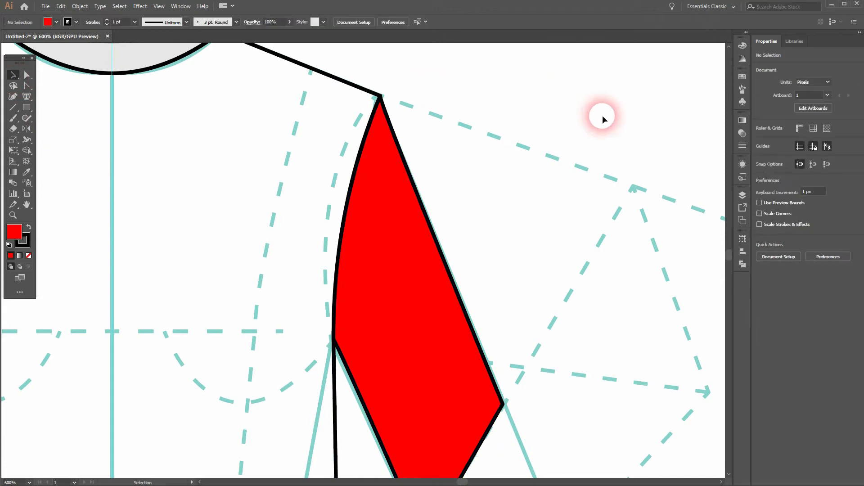
# Step: Set the closed sleeve's fill to None and deselect it
pyautogui.click(532, 301)
pyautogui.click(421, 297)
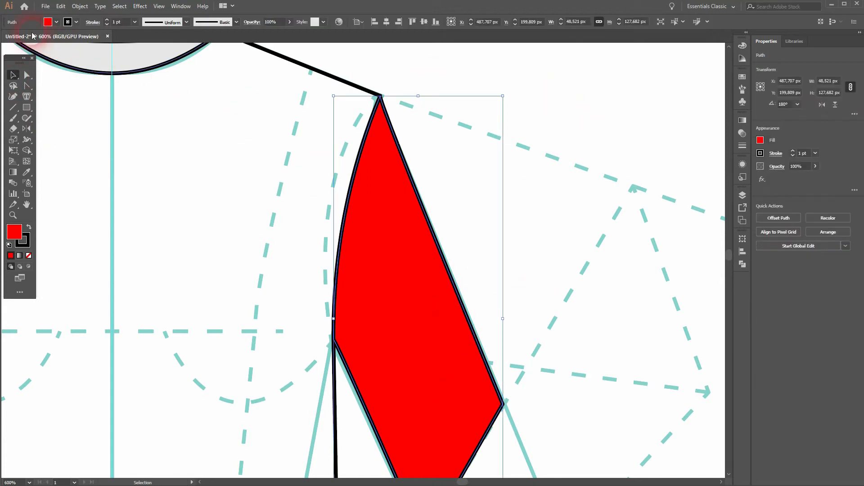
pyautogui.click(57, 21)
pyautogui.click(8, 42)
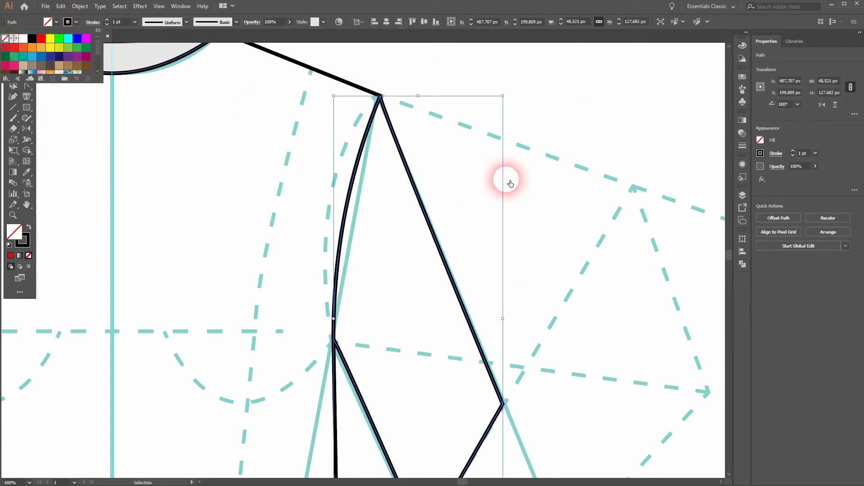
pyautogui.click(571, 207)
pyautogui.click(523, 234)
pyautogui.scroll(-2, 522, 234)
pyautogui.moveTo(296, 281); pyautogui.dragTo(431, 243)
pyautogui.scroll(-1, 417, 213)
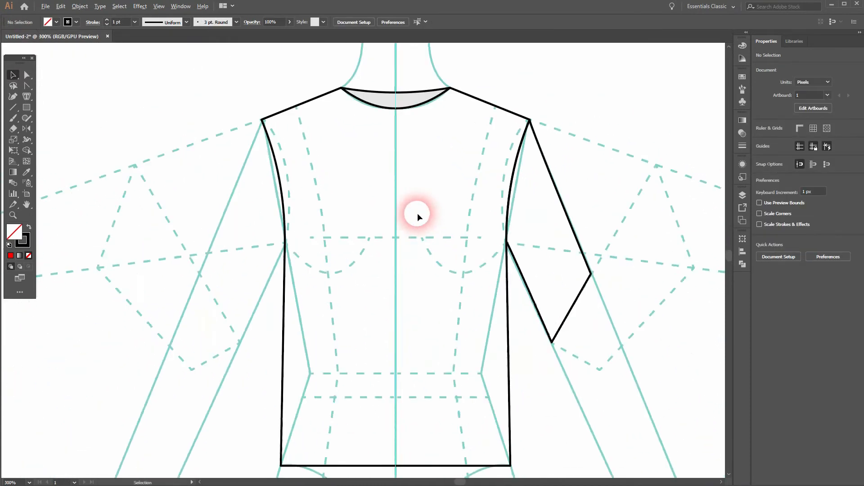
# Step: Reflect a copy of the sleeve across the vertical axis about the centre-front line, using Outline view to locate the centre, and deselect it
pyautogui.moveTo(562, 250); pyautogui.dragTo(627, 180)
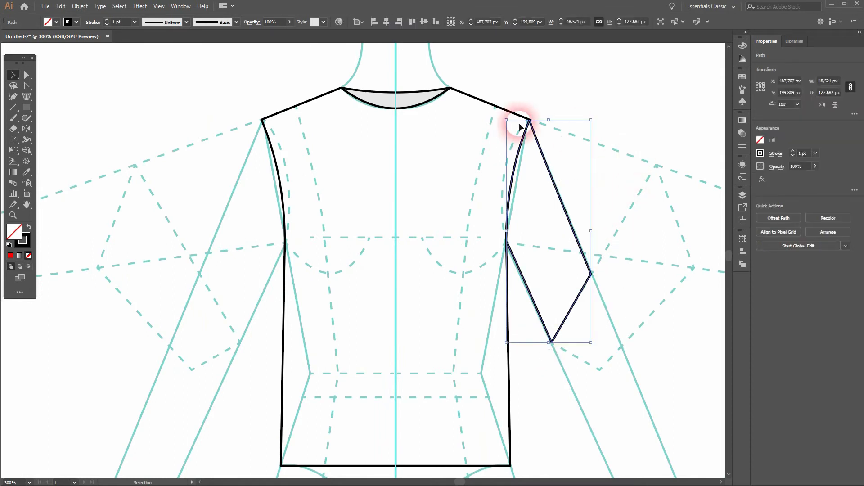
pyautogui.click(35, 128)
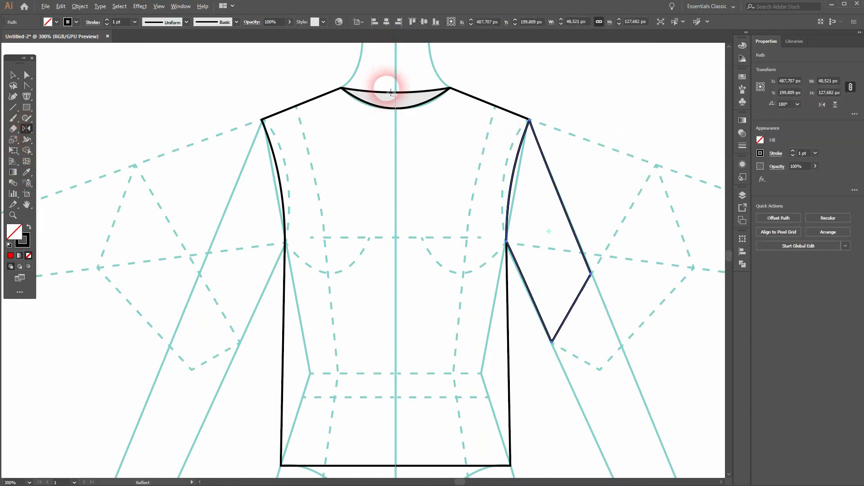
pyautogui.scroll(5, 392, 90)
pyautogui.moveTo(399, 95); pyautogui.dragTo(395, 192)
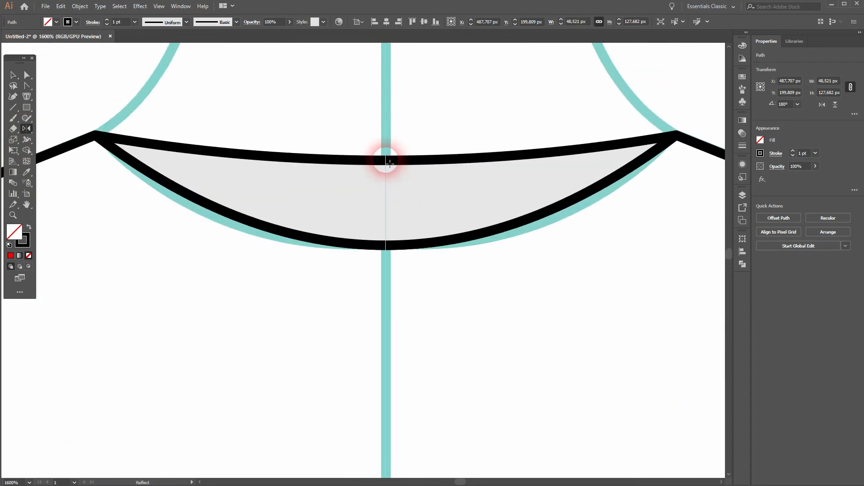
pyautogui.hotkey('ctrl', 'y')
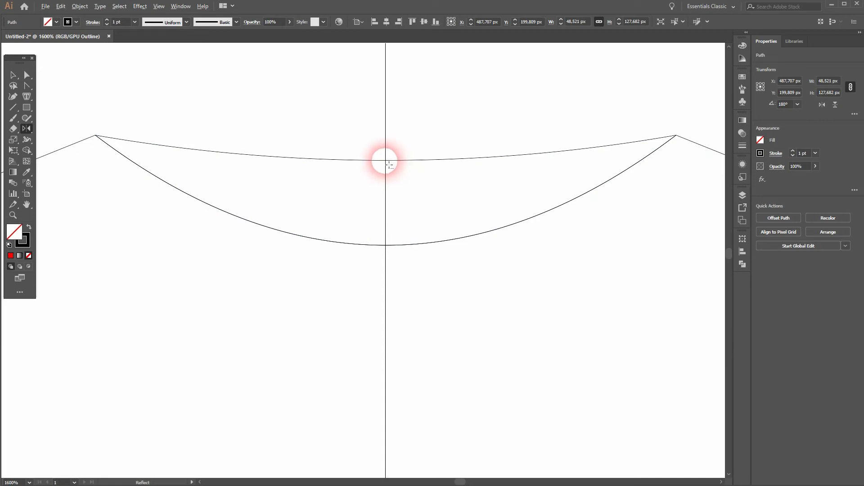
pyautogui.keyDown('alt'); pyautogui.click(385, 161); pyautogui.keyUp('alt')
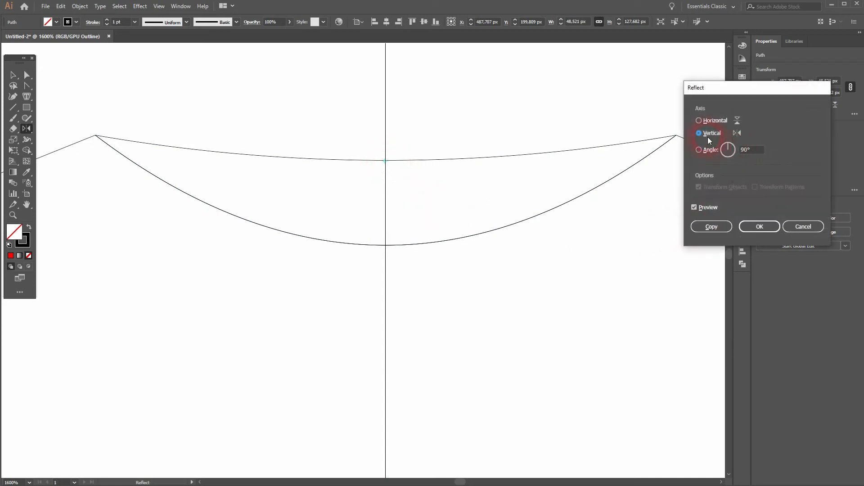
pyautogui.click(711, 227)
pyautogui.hotkey('ctrl', 'y')
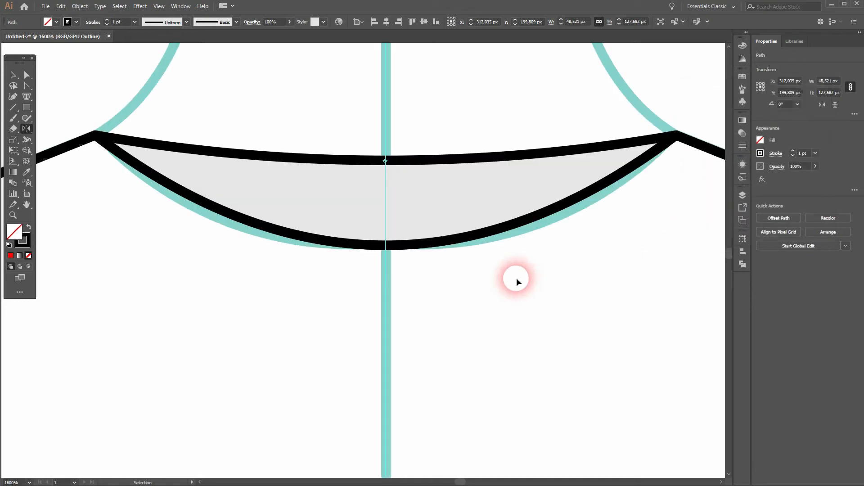
pyautogui.hotkey('ctrl', '0')
pyautogui.click(9, 79)
pyautogui.click(463, 198)
pyautogui.moveTo(283, 241); pyautogui.dragTo(466, 101)
pyautogui.scroll(3, 322, 109)
pyautogui.click(576, 215)
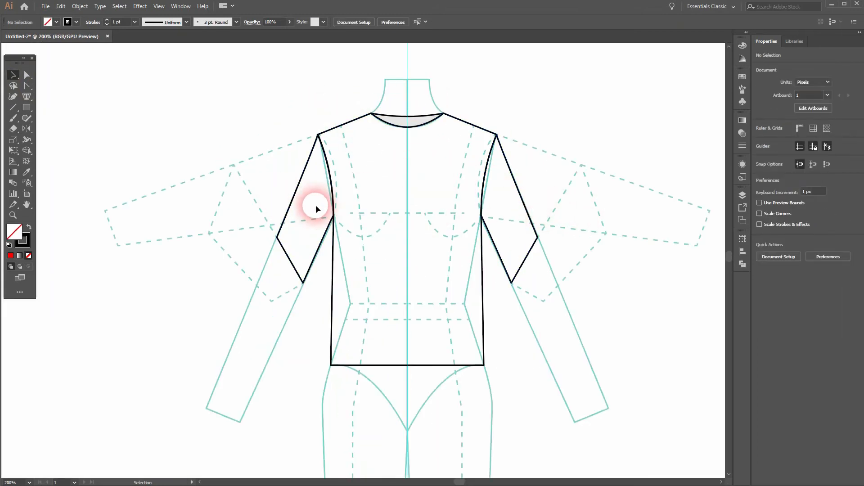
# Step: Try moving the whole garment off the artboard beside the body template, undo the move and deselect the garment
pyautogui.scroll(-2, 476, 254)
pyautogui.moveTo(558, 280); pyautogui.dragTo(338, 249)
pyautogui.moveTo(278, 178); pyautogui.dragTo(653, 207)
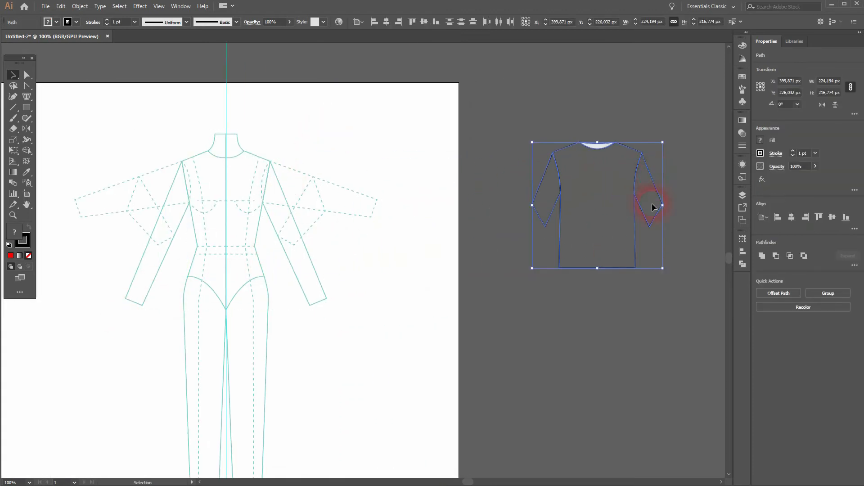
pyautogui.click(625, 317)
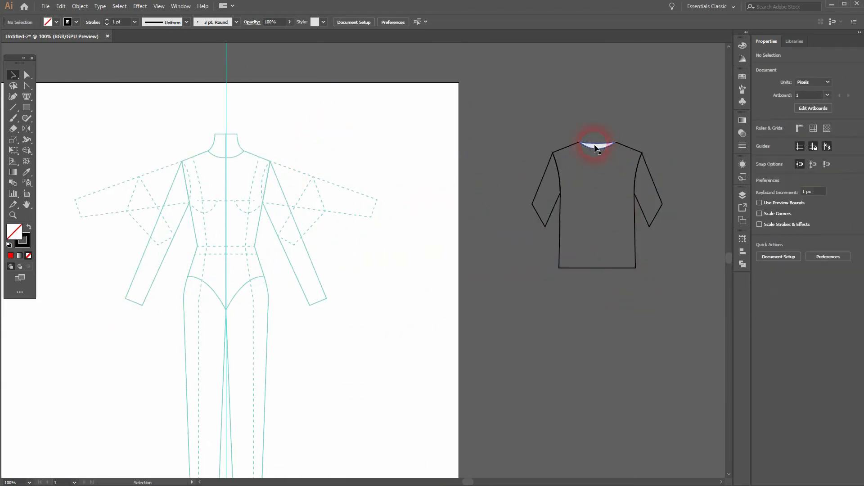
pyautogui.hotkey('ctrl', 'z')
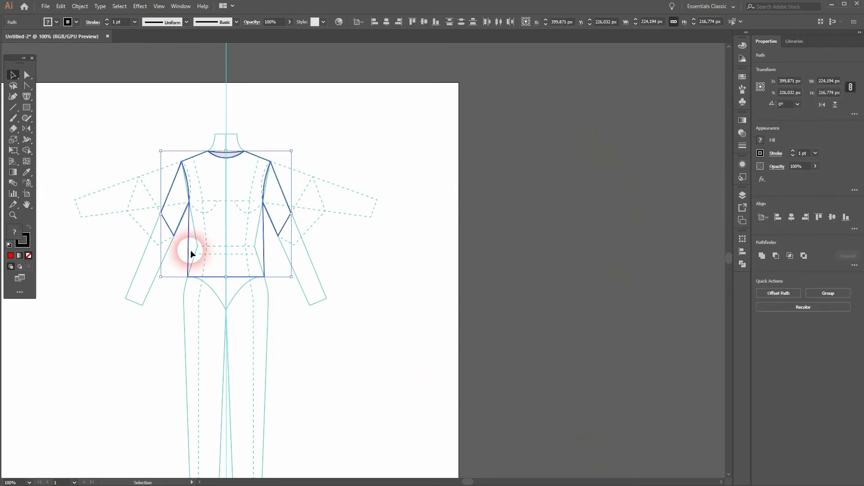
pyautogui.scroll(2, 193, 242)
pyautogui.moveTo(278, 248); pyautogui.dragTo(432, 284)
pyautogui.scroll(2, 427, 319)
pyautogui.scroll(-2, 445, 315)
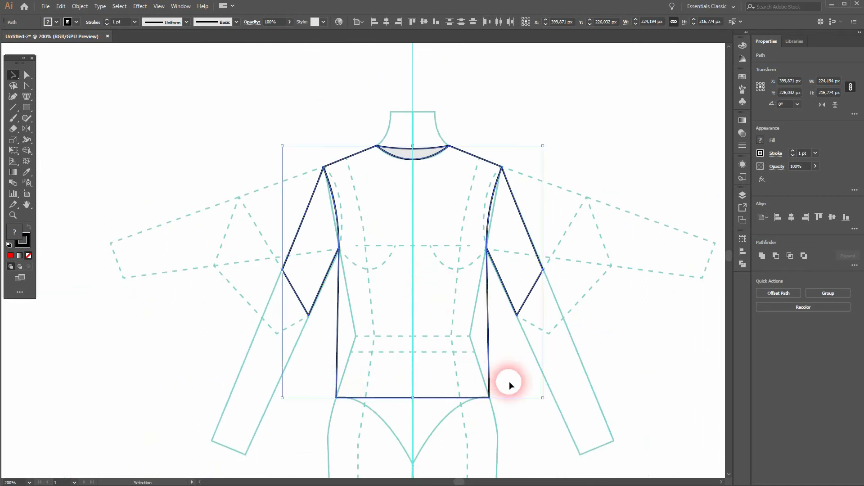
pyautogui.click(642, 402)
# Step: Copy the bodice's bottom hem segment and paste it in front as a separate path, in the same place
pyautogui.click(26, 75)
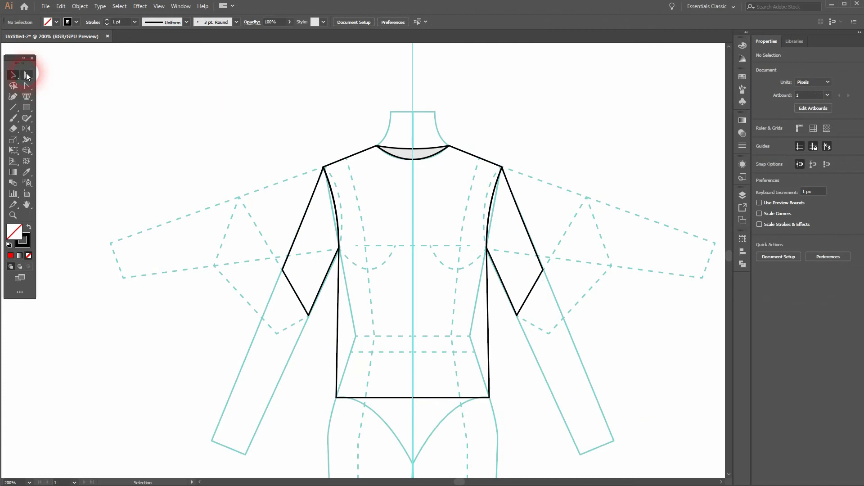
pyautogui.click(422, 399)
pyautogui.hotkey('ctrl', 'c')
pyautogui.hotkey('ctrl', 'f')
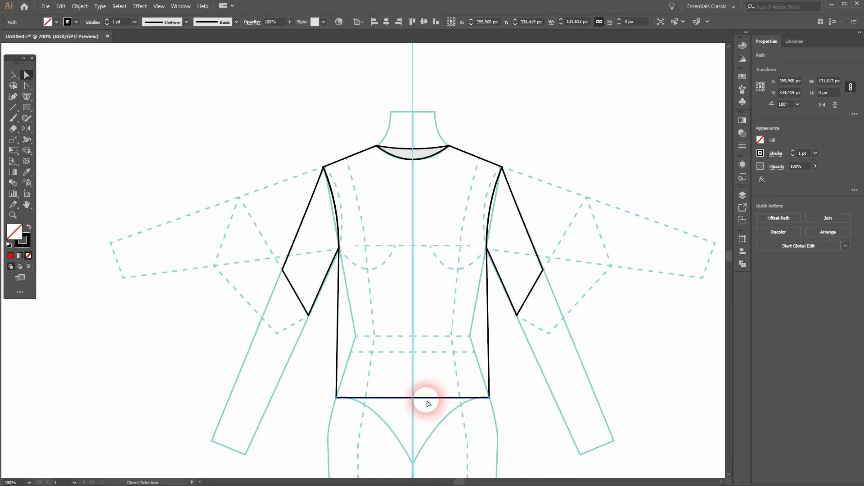
pyautogui.moveTo(427, 400); pyautogui.dragTo(427, 433)
pyautogui.hotkey('ctrl', 'z')
pyautogui.hotkey('ctrl', 'z')
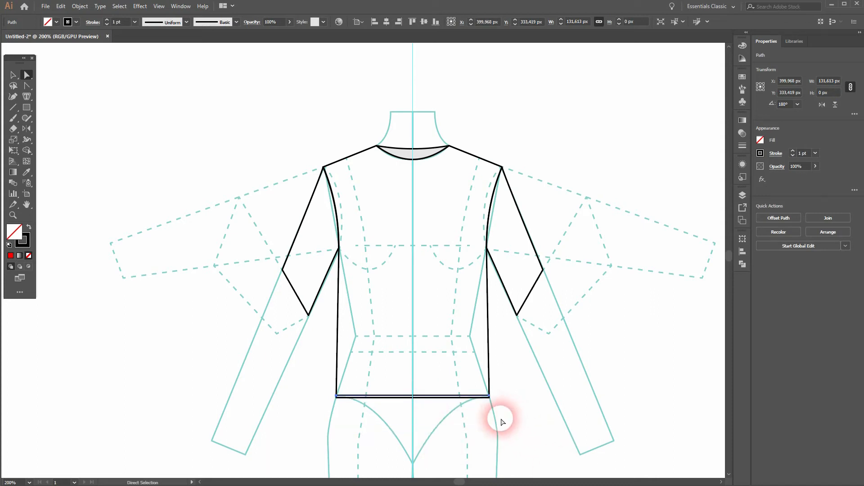
# Step: Nudge the copied hem segment up to 3 px above the bodice's bottom edge
pyautogui.press('Up')
pyautogui.press('Up')
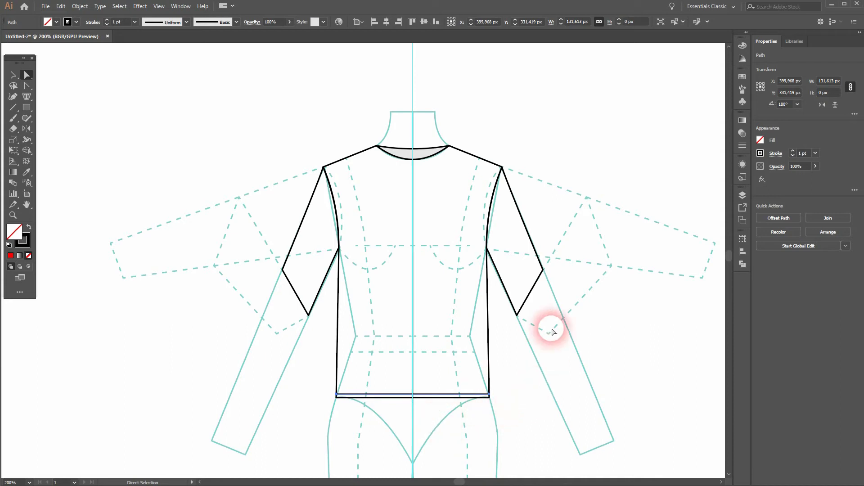
# Step: Copy the right-hand sleeve's opening edge, position the copy just inside the sleeve as a parallel hem line, and deselect it
pyautogui.click(532, 296)
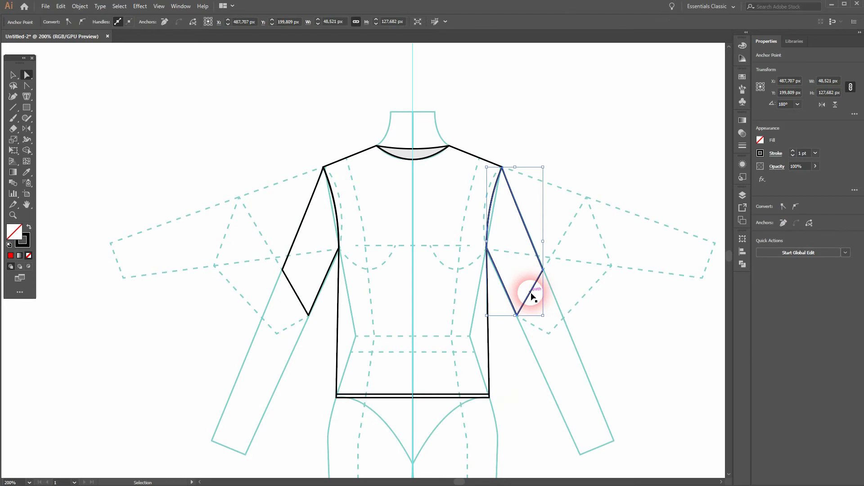
pyautogui.click(564, 310)
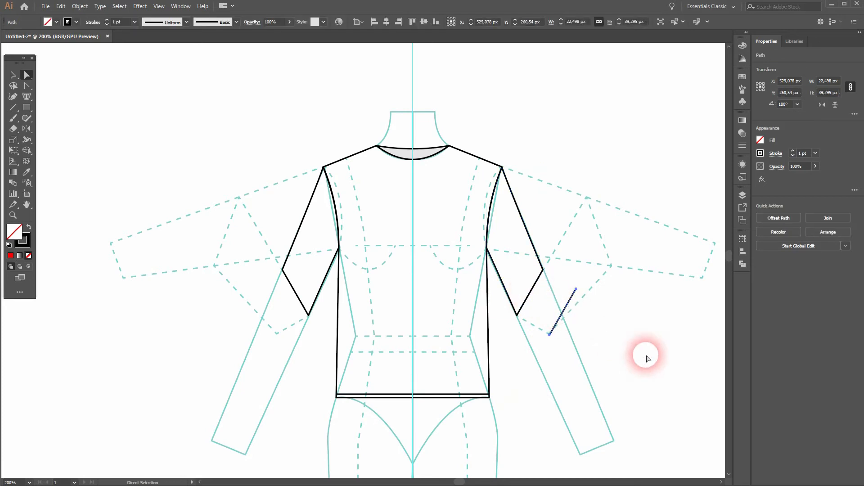
pyautogui.moveTo(563, 307); pyautogui.dragTo(536, 290)
pyautogui.scroll(3, 536, 290)
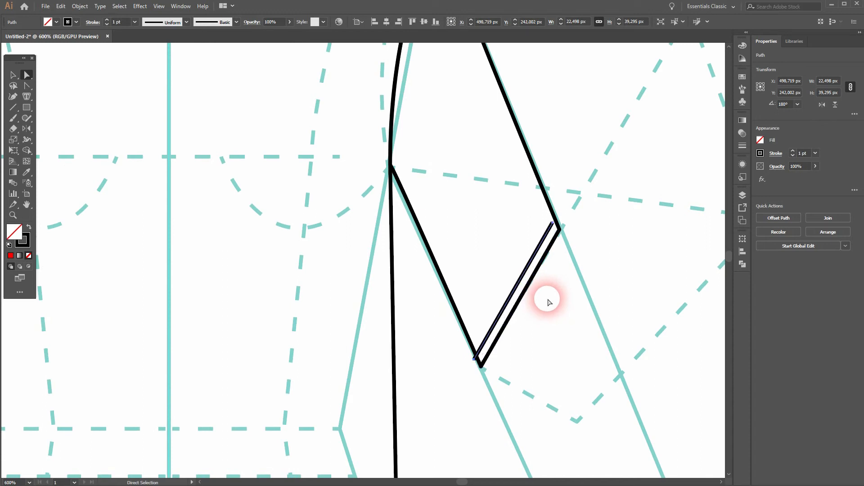
pyautogui.press('Right')
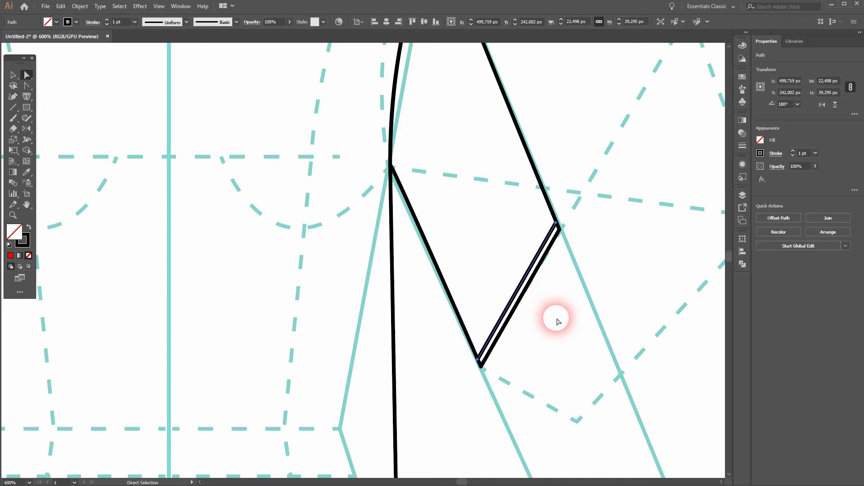
pyautogui.click(559, 319)
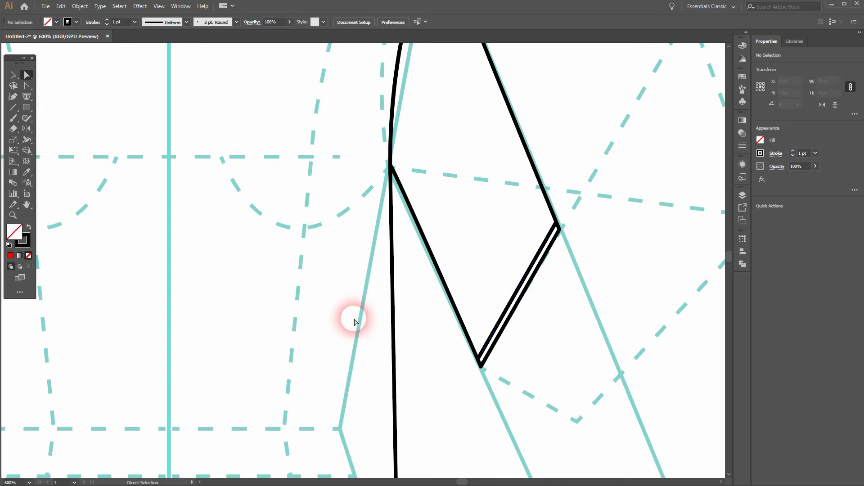
# Step: Copy the left-hand sleeve's opening edge, paste it in front, nudge it just inside the sleeve as a hem line, and deselect it
pyautogui.scroll(-1, 404, 324)
pyautogui.moveTo(244, 350); pyautogui.dragTo(425, 317)
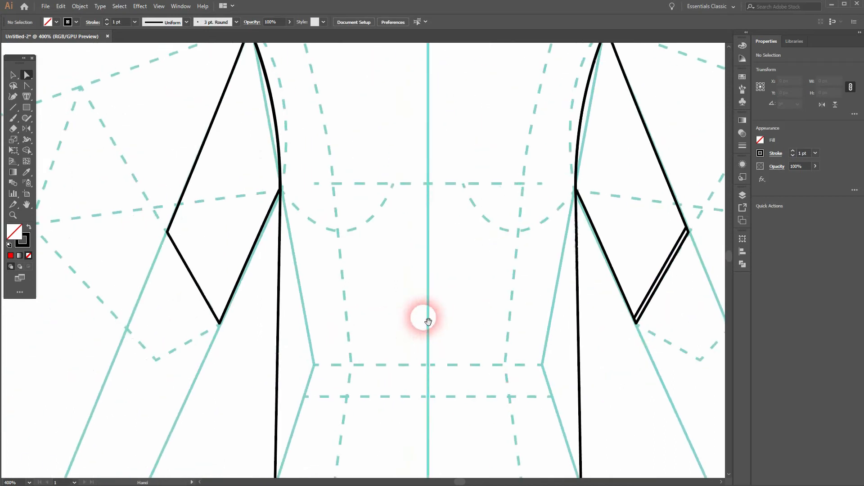
pyautogui.click(210, 268)
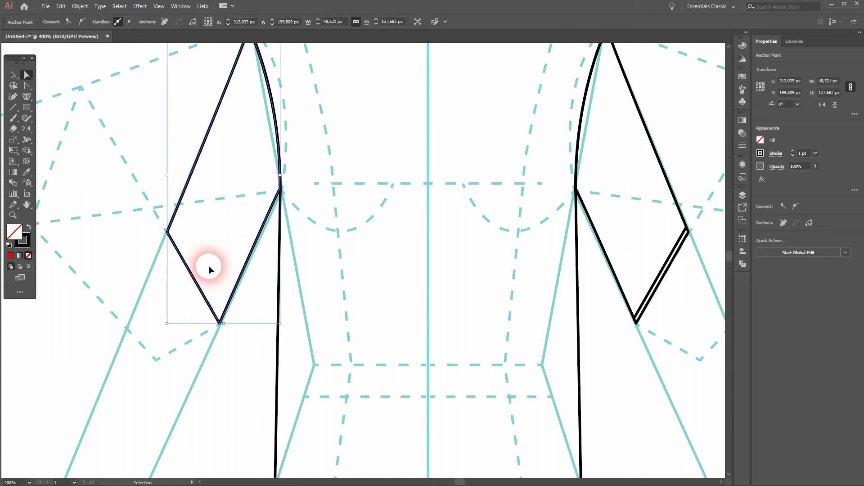
pyautogui.hotkey('ctrl', 'c')
pyautogui.hotkey('ctrl', 'f')
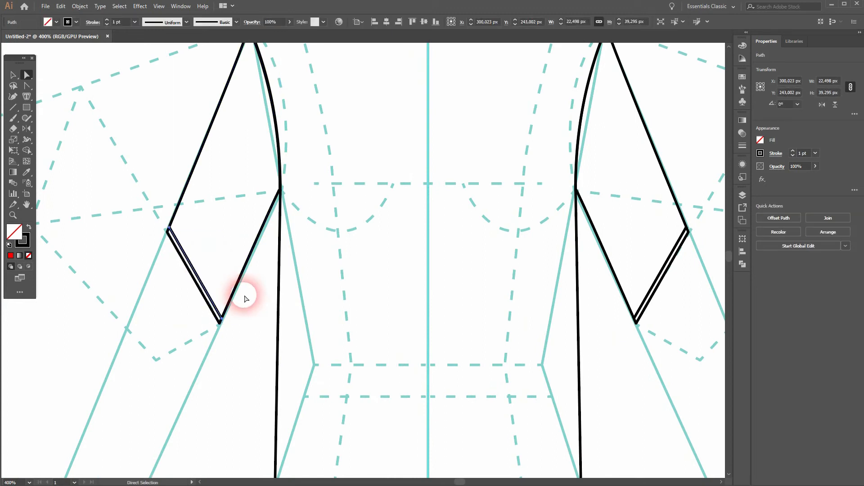
pyautogui.click(195, 321)
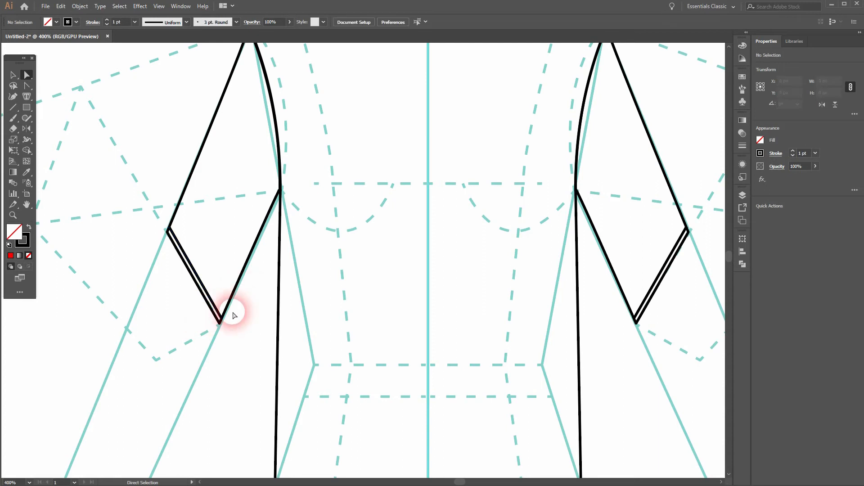
# Step: Try duplicating the front neckline curve and moving the copy down onto the chest, and undo both the move and the paste
pyautogui.scroll(3, 199, 261)
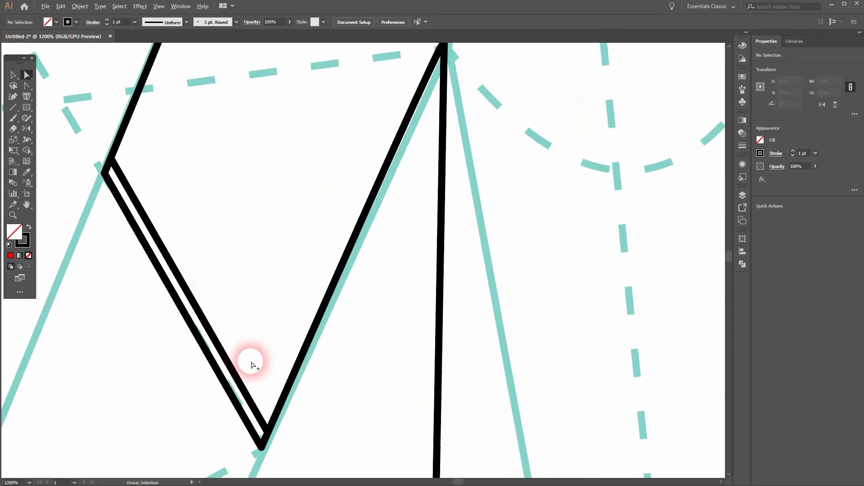
pyautogui.scroll(-2, 250, 361)
pyautogui.moveTo(451, 379); pyautogui.dragTo(257, 401)
pyautogui.scroll(-1, 387, 217)
pyautogui.moveTo(389, 149); pyautogui.dragTo(395, 270)
pyautogui.scroll(1, 385, 174)
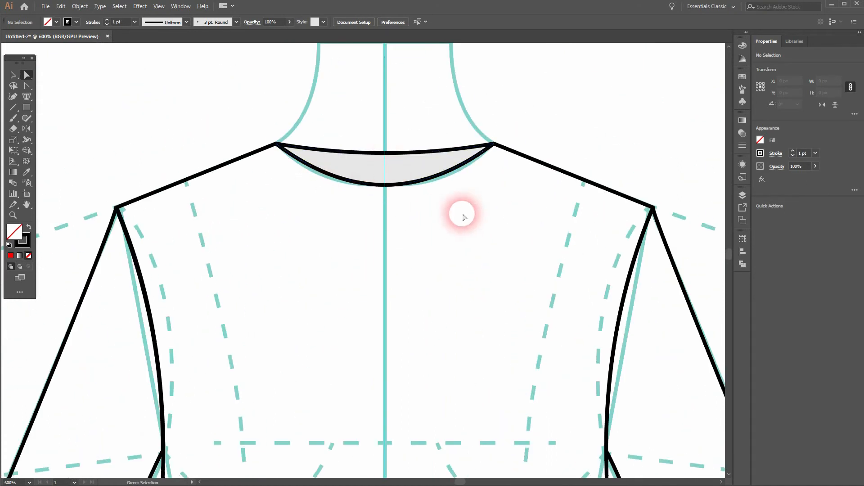
pyautogui.click(390, 182)
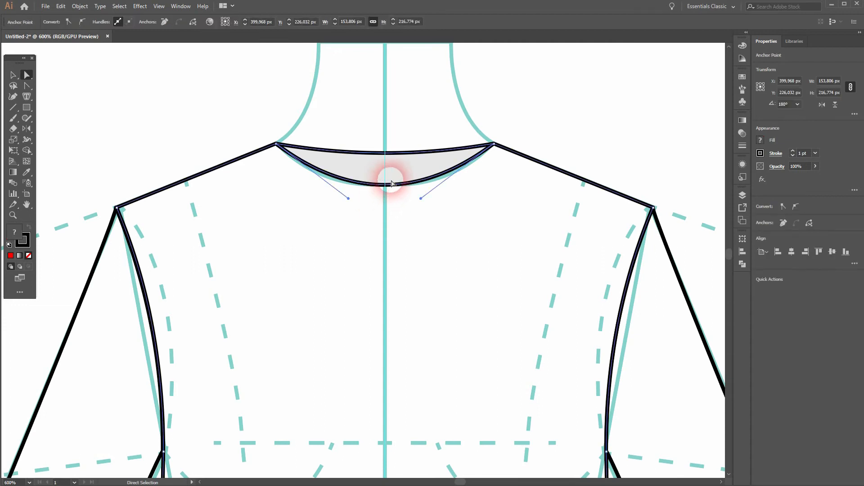
pyautogui.hotkey('ctrl', 'c')
pyautogui.hotkey('ctrl', 'f')
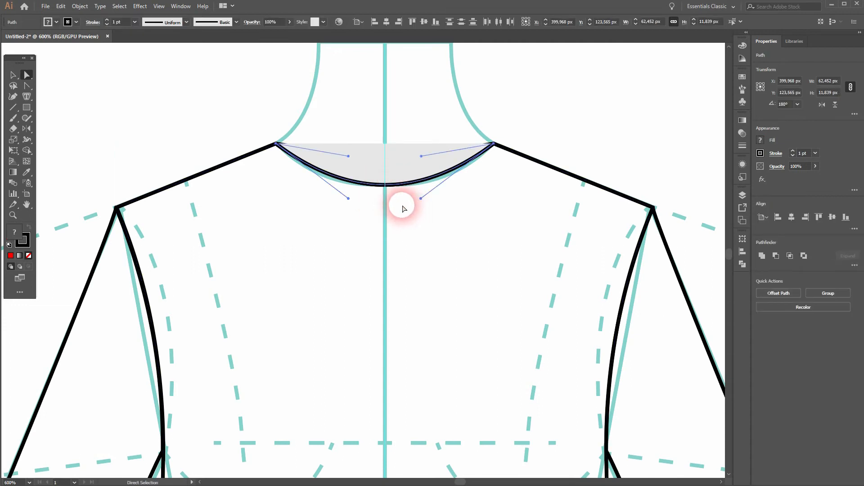
pyautogui.moveTo(385, 188); pyautogui.dragTo(387, 232)
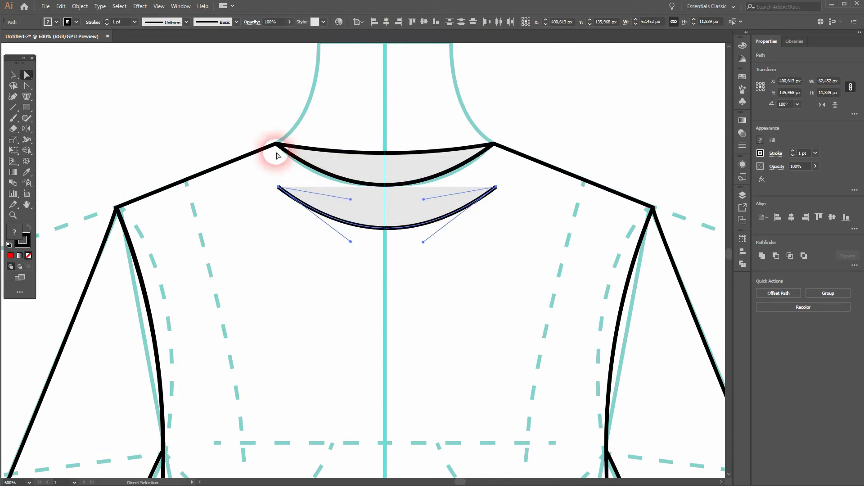
pyautogui.hotkey('ctrl', 'z')
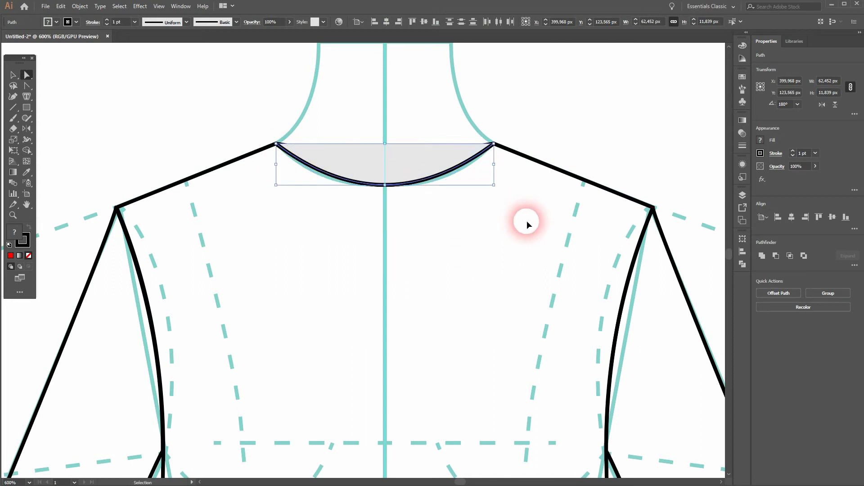
pyautogui.hotkey('ctrl', 'z')
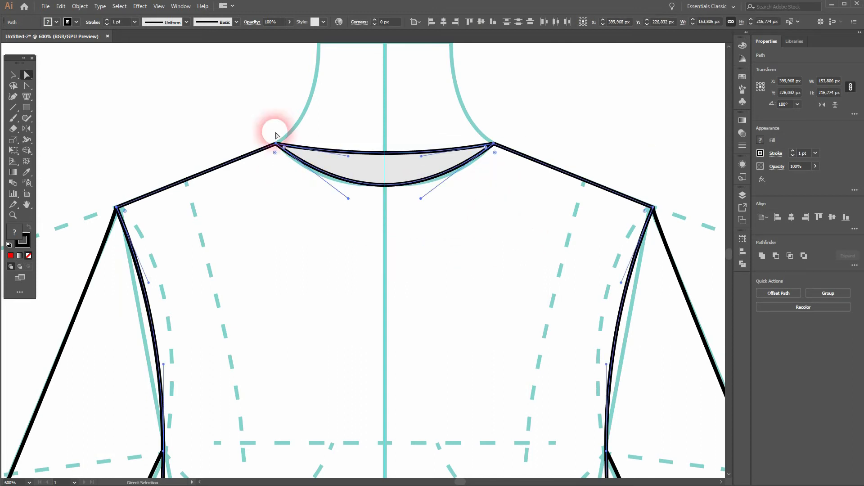
# Step: With the Pen tool in Outline view and nothing selected, start a path on the left-hand shoulder line just outside the neck point
pyautogui.rightClick(27, 86)
pyautogui.click(60, 86)
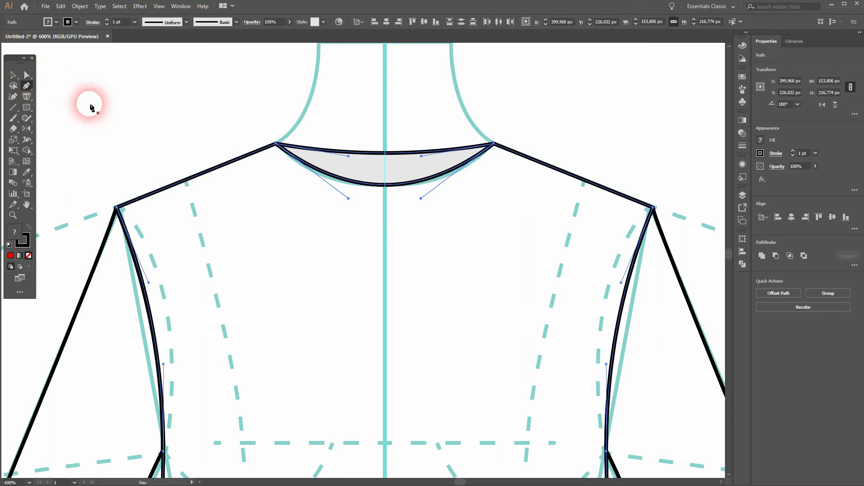
pyautogui.hotkey('ctrl', 'shift', 'a')
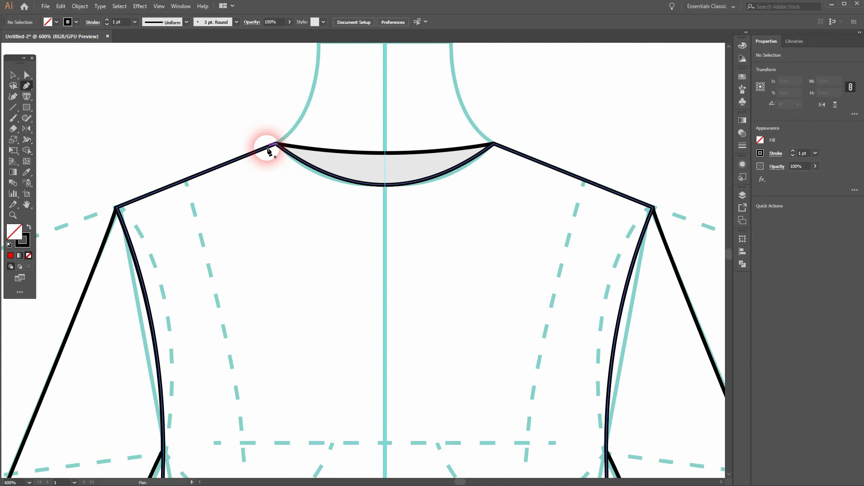
pyautogui.click(267, 147)
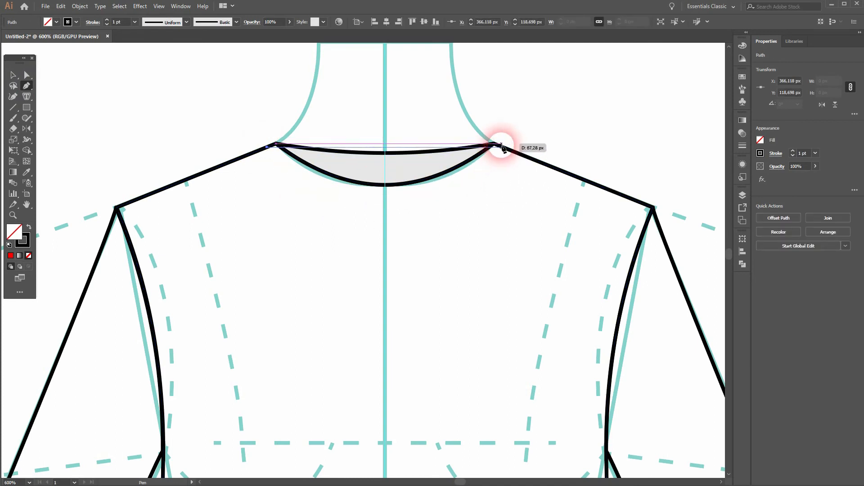
pyautogui.press('ctrl')
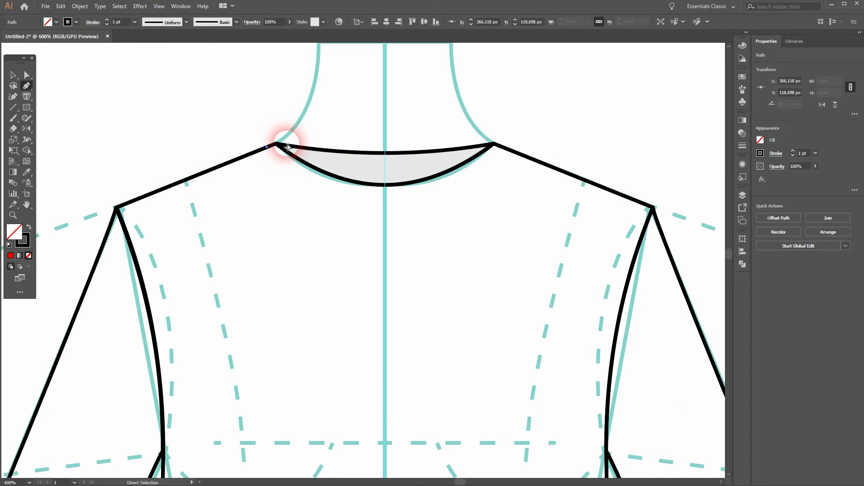
pyautogui.hotkey('ctrl', 'z')
pyautogui.hotkey('ctrl', 'y')
pyautogui.scroll(2, 273, 153)
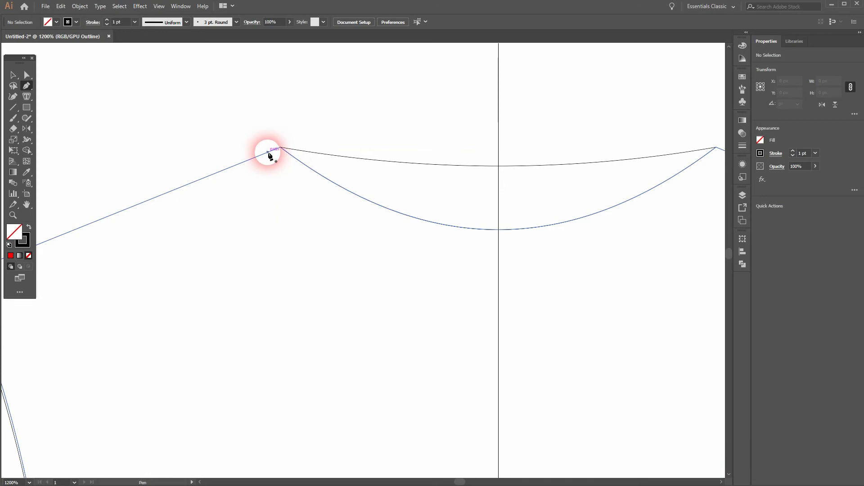
pyautogui.click(270, 153)
pyautogui.moveTo(617, 170); pyautogui.dragTo(463, 174)
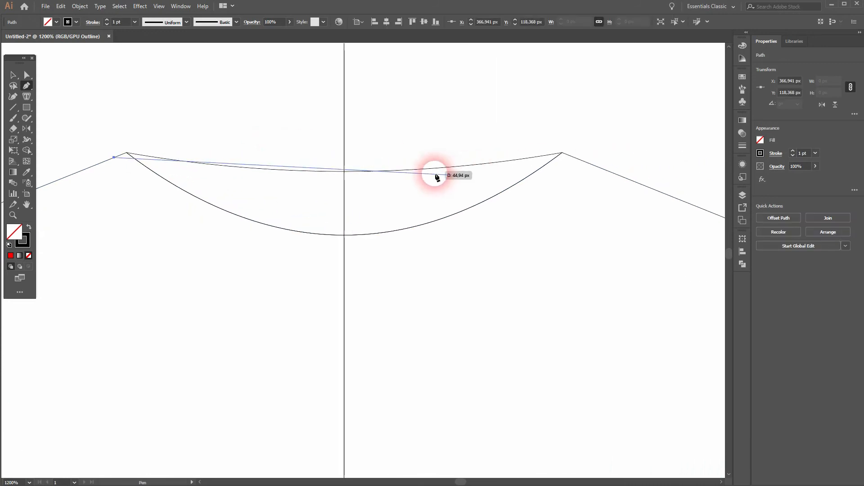
# Step: Complete the path with a straight horizontal segment about 66 px long, ending on the opposite shoulder line, and leave the Pen tool
pyautogui.click(570, 157)
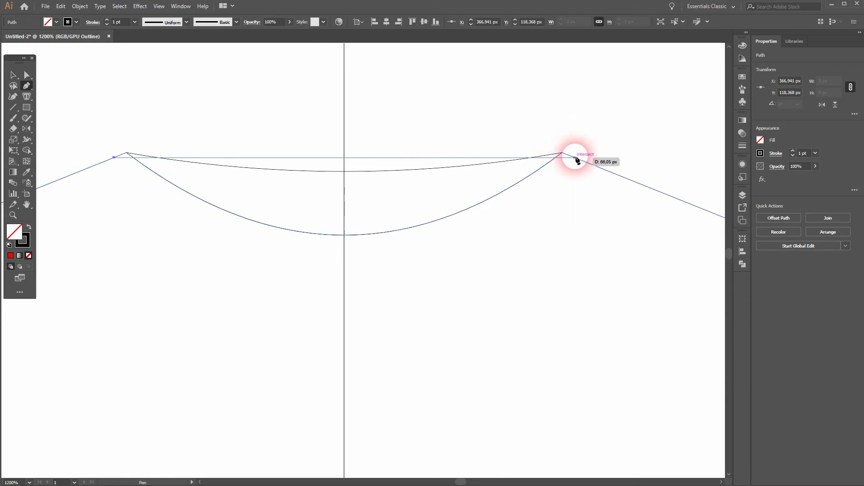
pyautogui.moveTo(576, 157); pyautogui.dragTo(642, 110)
pyautogui.hotkey('ctrl', 'z')
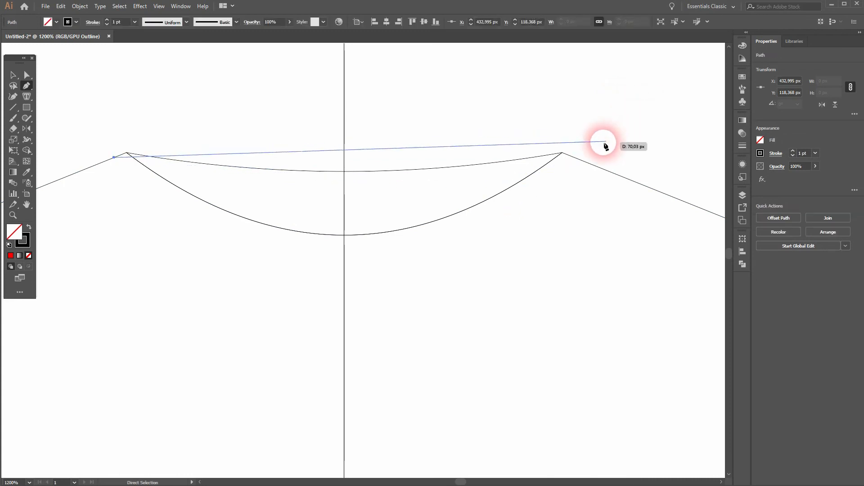
pyautogui.keyDown('shift'); pyautogui.click(575, 158); pyautogui.keyUp('shift')
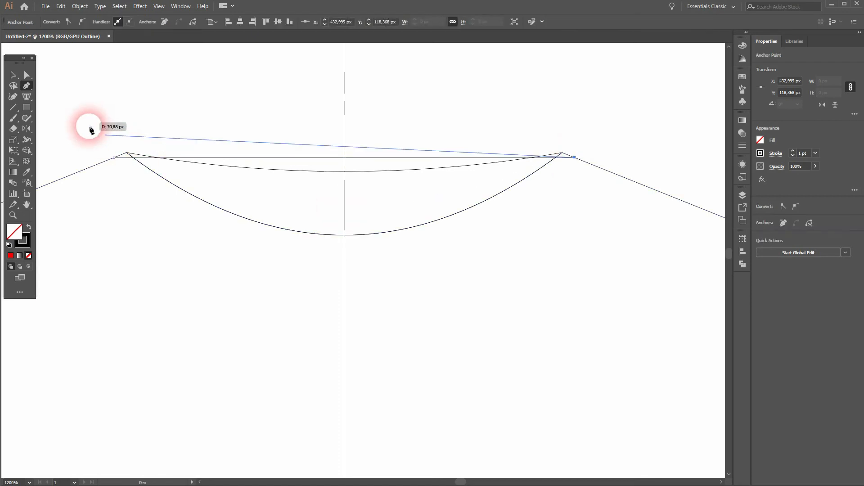
pyautogui.click(14, 78)
pyautogui.click(299, 110)
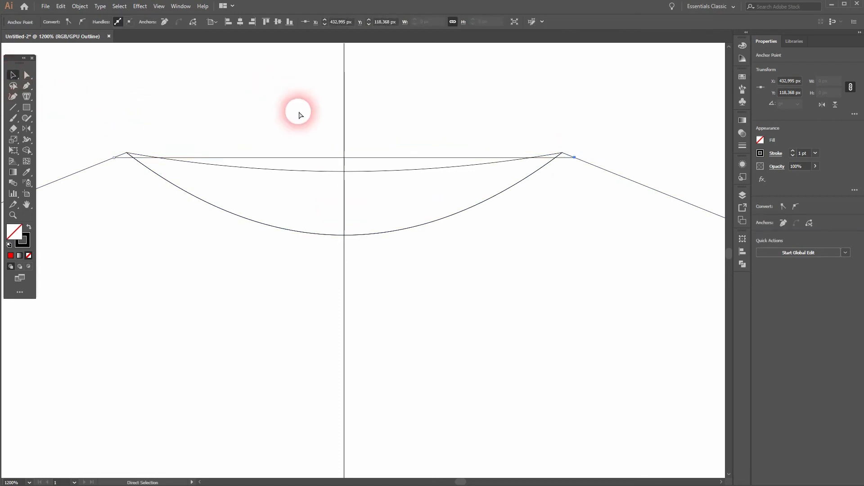
# Step: In Preview mode, bend the straight segment with the Anchor Point tool into a neckband curve about 13.5 px deep below the front neckline, and deselect it
pyautogui.hotkey('ctrl', 'y')
pyautogui.click(230, 163)
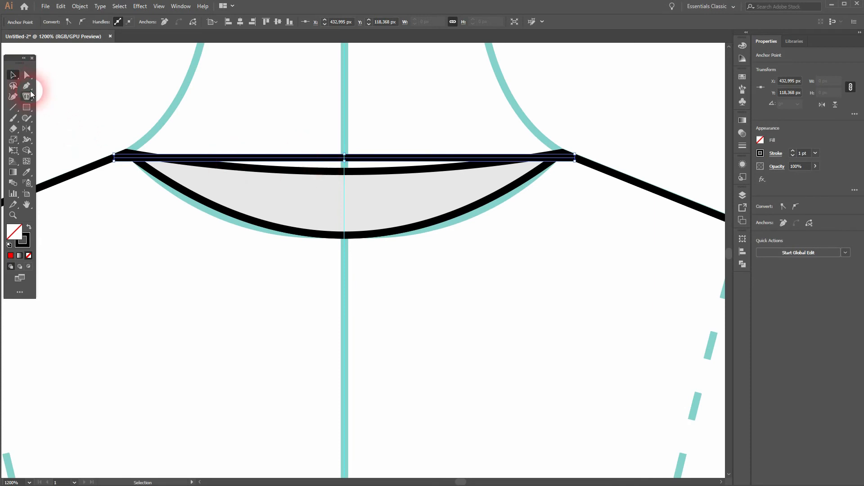
pyautogui.click(27, 87)
pyautogui.click(75, 119)
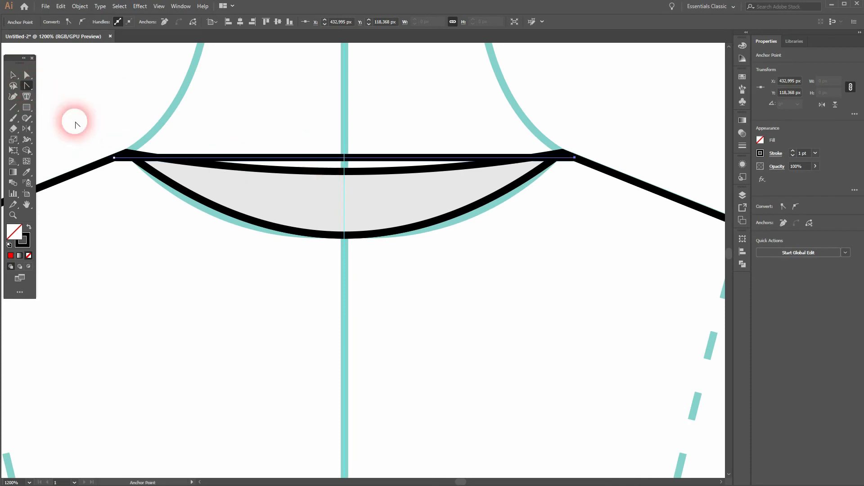
pyautogui.moveTo(345, 160); pyautogui.dragTo(345, 255)
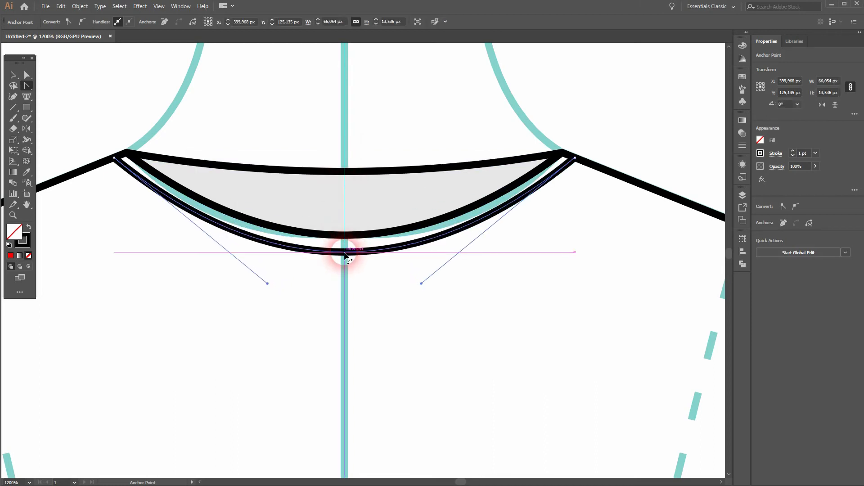
pyautogui.click(14, 75)
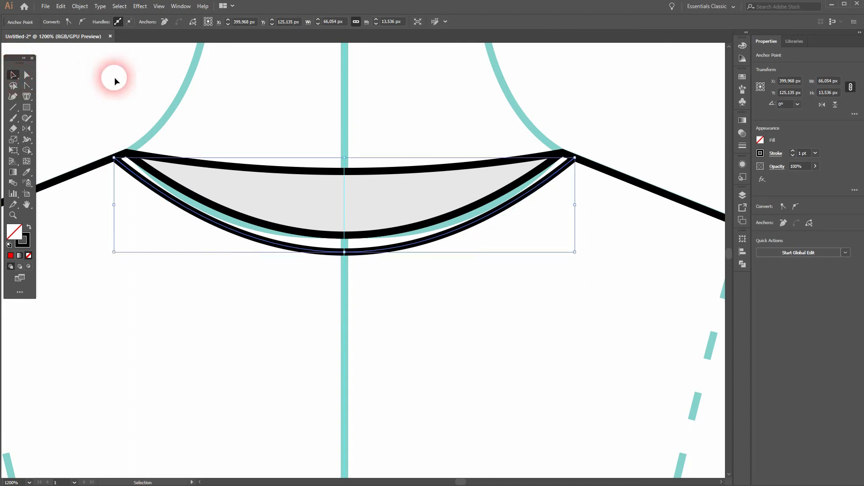
pyautogui.click(120, 84)
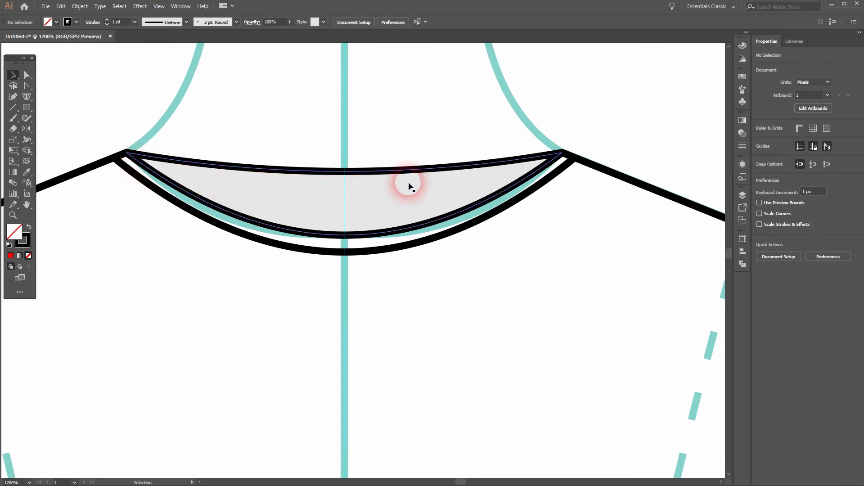
# Step: Try moving a copy of the front neckband curve down onto the chest, and undo the move
pyautogui.click(348, 253)
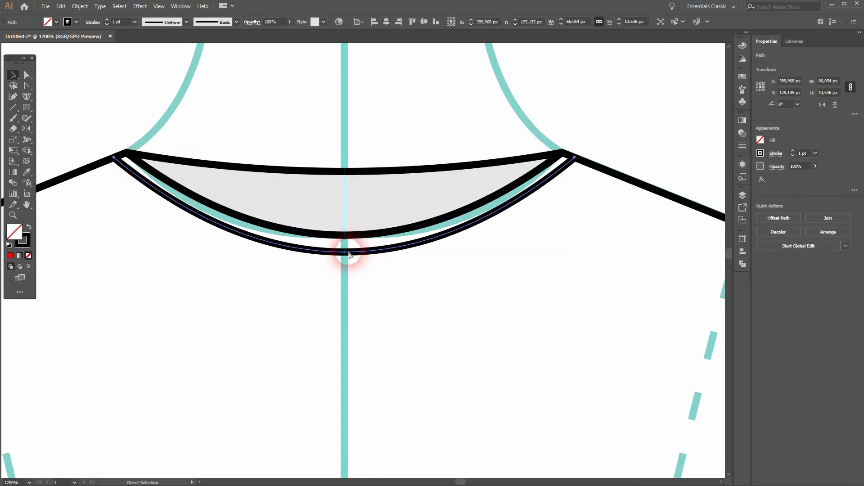
pyautogui.moveTo(349, 254); pyautogui.dragTo(344, 338)
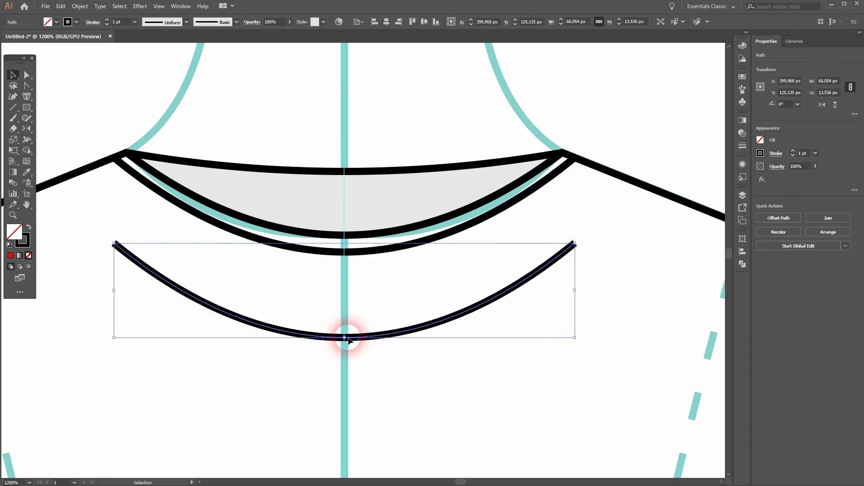
pyautogui.hotkey('ctrl', 'z')
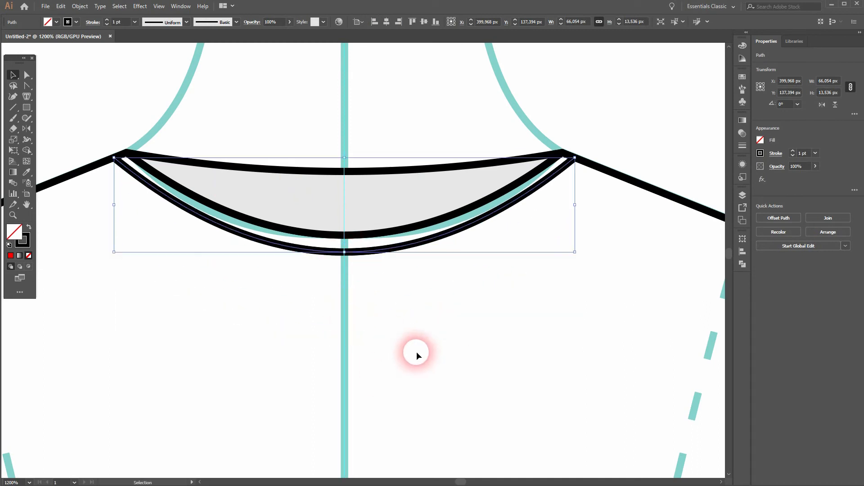
# Step: Duplicate the front neckband curve and nudge the copy vertically until it lies exactly over the original
pyautogui.hotkey('alt', 'Up')
pyautogui.press('Up')
pyautogui.press('Up')
pyautogui.press('Up')
pyautogui.press('Up')
pyautogui.press('Up')
pyautogui.press('Up')
pyautogui.press('Up')
pyautogui.press('Down')
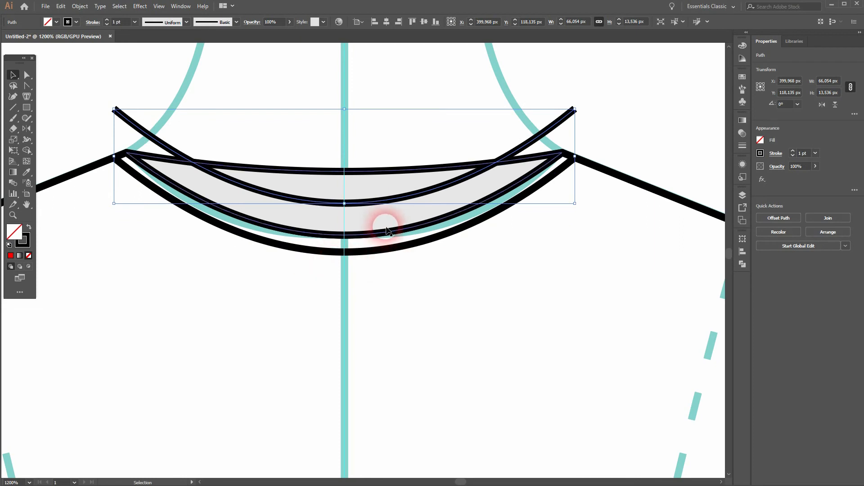
pyautogui.press('a')
pyautogui.hotkey('ctrl', 'z')
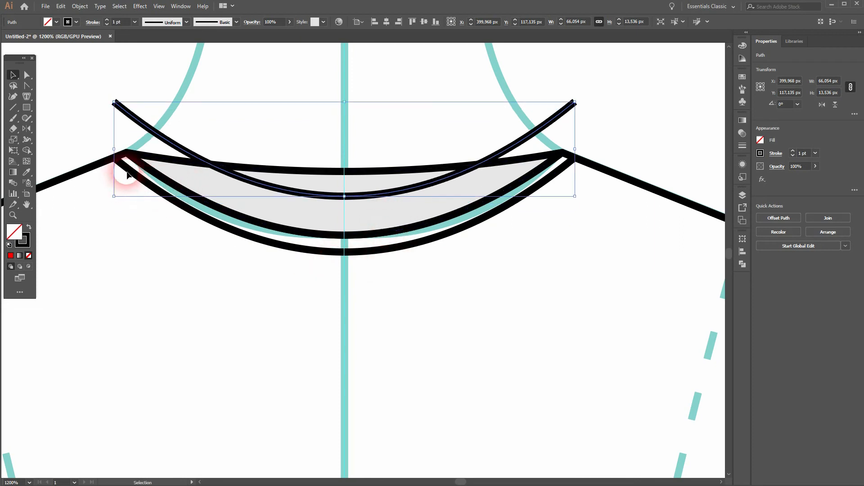
pyautogui.press('Down')
pyautogui.press('Down')
pyautogui.press('Down')
pyautogui.press('Down')
pyautogui.press('Down')
pyautogui.press('Down')
pyautogui.press('Down')
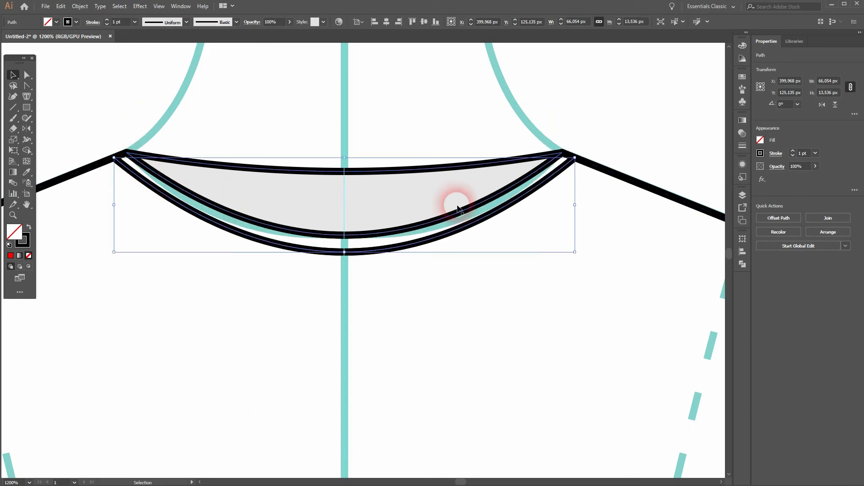
# Step: Flatten the duplicated curve with the Anchor Point tool into a back neckband curve about 4 px deep, and deselect it
pyautogui.click(27, 85)
pyautogui.click(363, 256)
pyautogui.click(345, 234)
pyautogui.moveTo(346, 233); pyautogui.dragTo(346, 186)
pyautogui.click(14, 74)
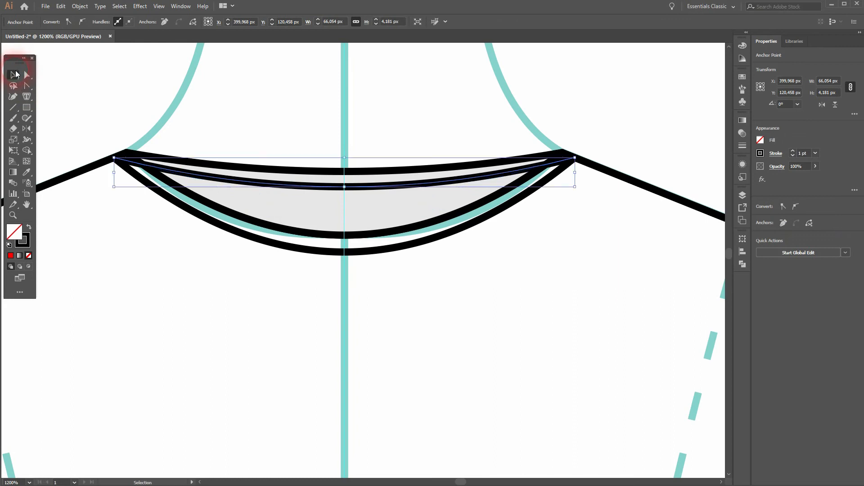
pyautogui.click(119, 124)
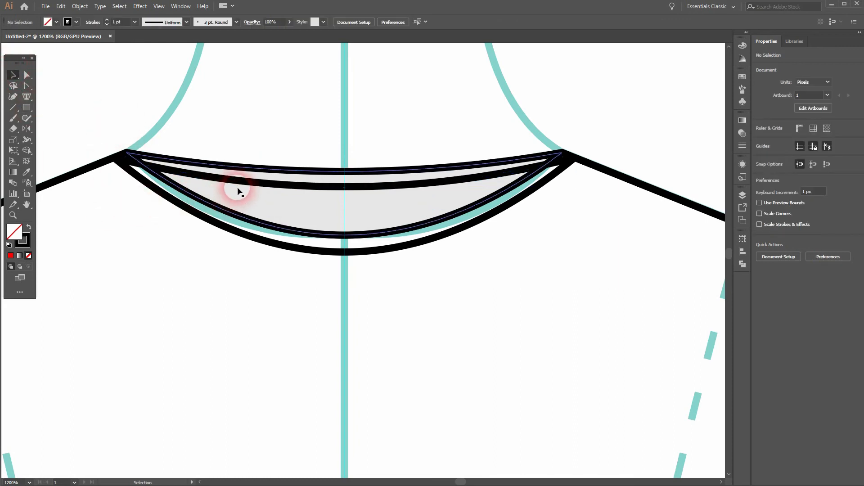
# Step: Send the back neckband curve to the back, send the grey-filled neck shape behind it, and clear the selection
pyautogui.rightClick(353, 191)
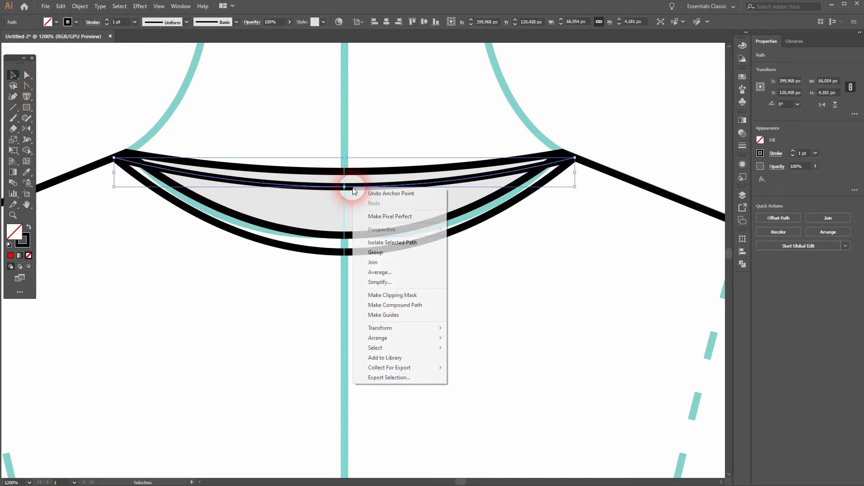
pyautogui.moveTo(408, 338)
pyautogui.click(475, 368)
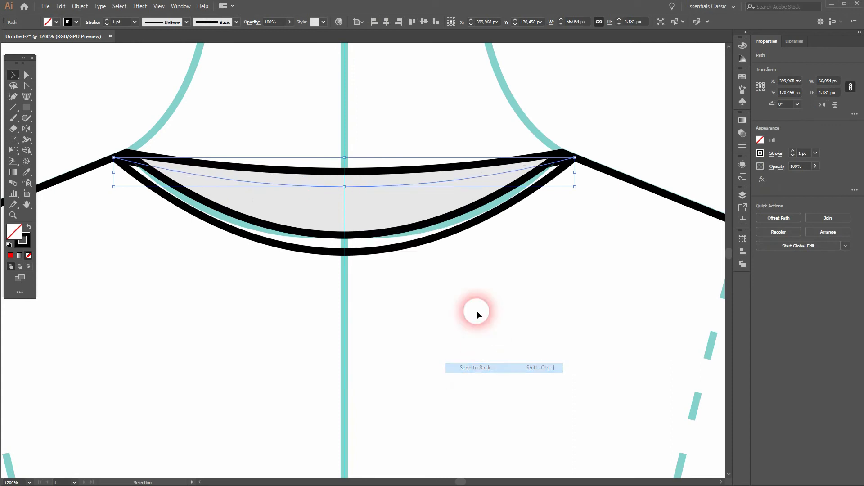
pyautogui.rightClick(373, 175)
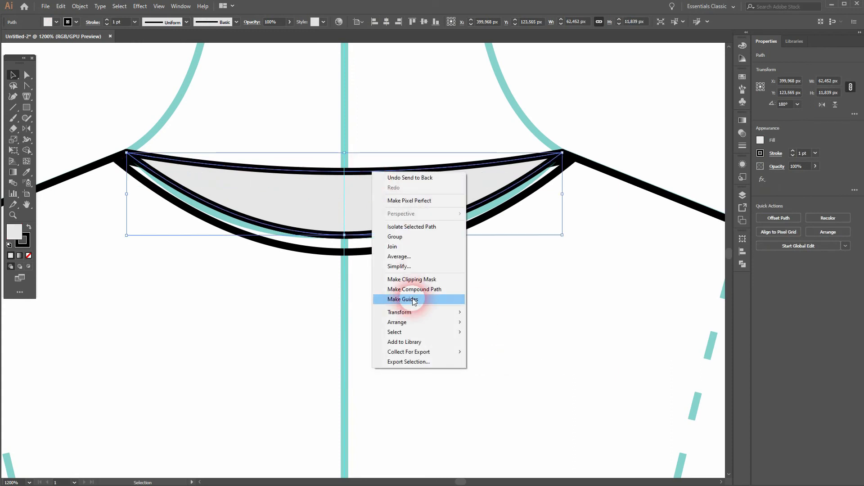
pyautogui.moveTo(433, 322)
pyautogui.click(514, 351)
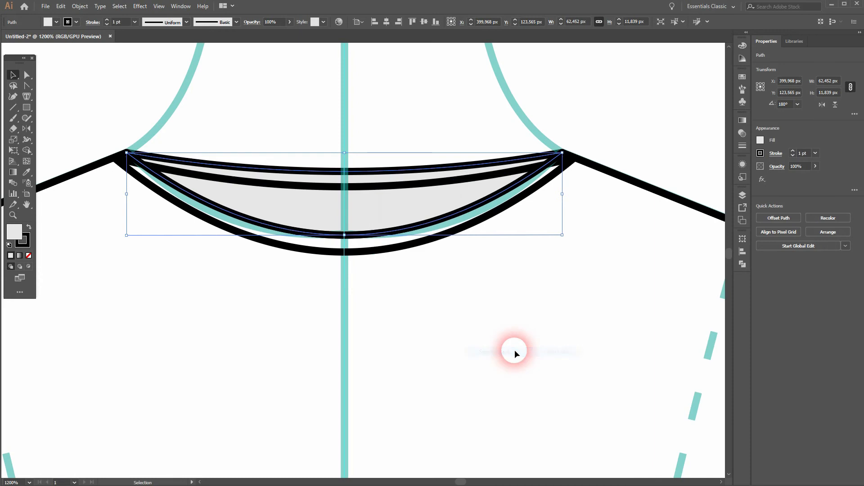
pyautogui.click(638, 120)
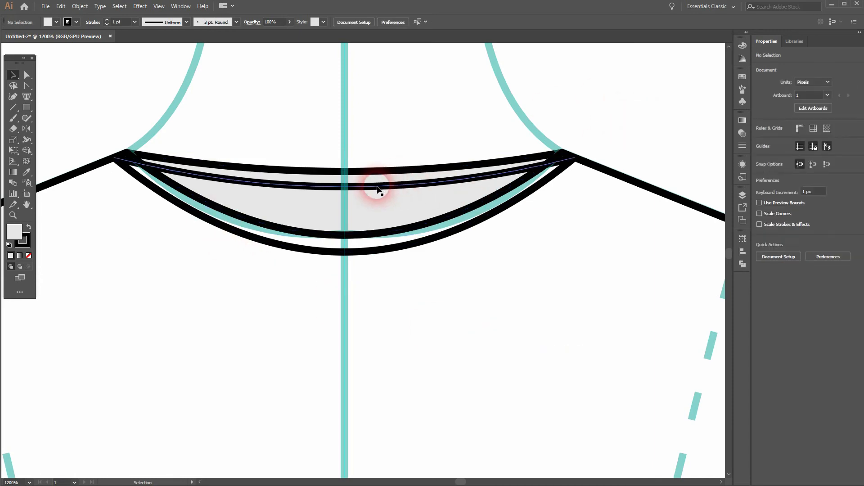
# Step: Turn both neckband curves, both inner sleeve hem lines and the inner bottom hem line into dashed strokes
pyautogui.click(377, 185)
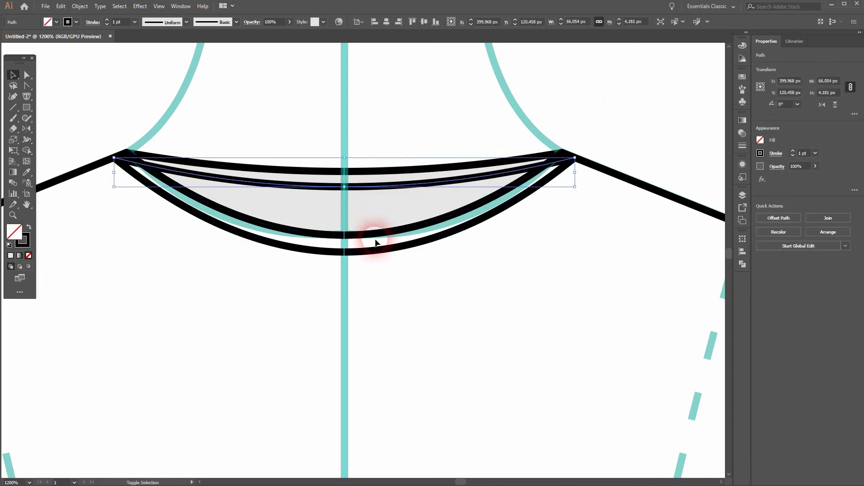
pyautogui.keyDown('shift'); pyautogui.click(355, 252); pyautogui.keyUp('shift')
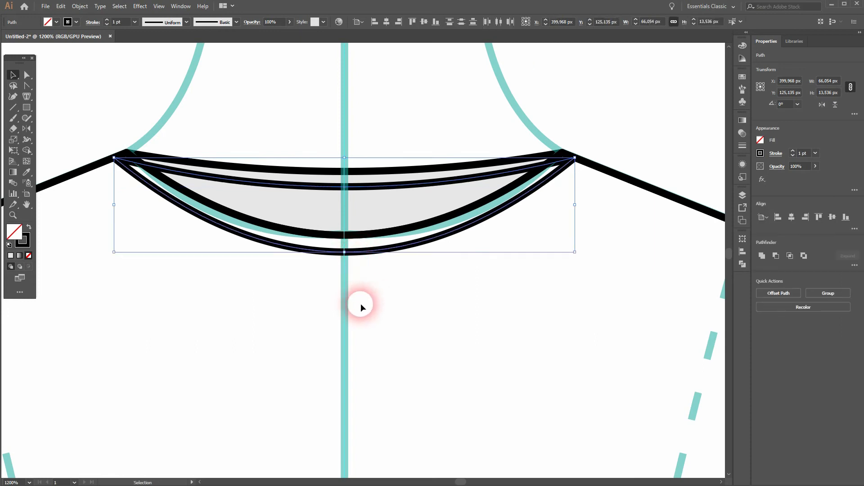
pyautogui.scroll(-2, 361, 304)
pyautogui.moveTo(255, 377); pyautogui.dragTo(493, 82)
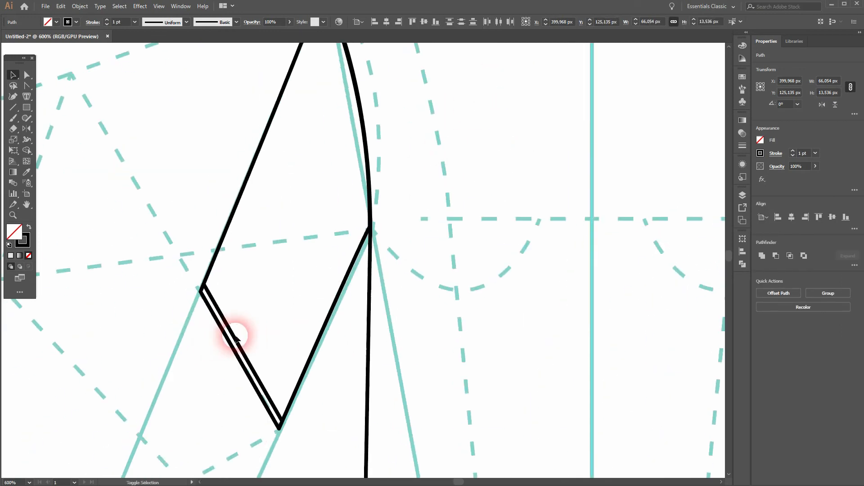
pyautogui.keyDown('shift'); pyautogui.click(236, 341); pyautogui.keyUp('shift')
pyautogui.moveTo(616, 348); pyautogui.dragTo(125, 341)
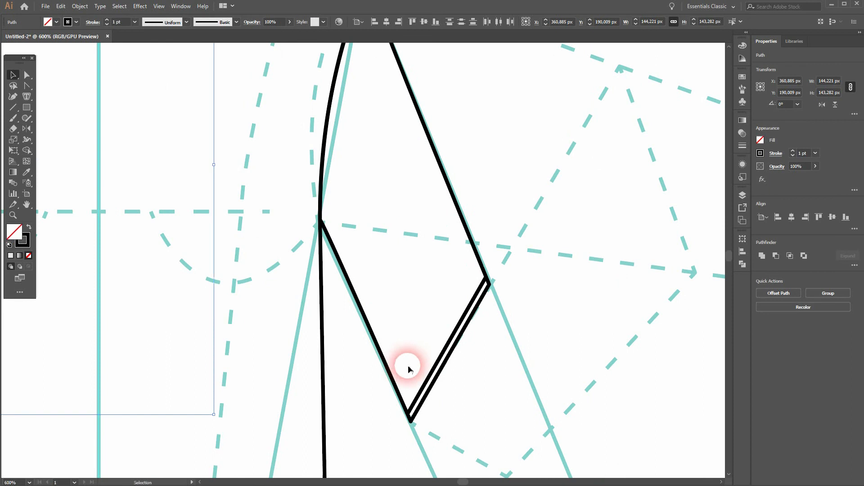
pyautogui.keyDown('shift'); pyautogui.click(443, 360); pyautogui.keyUp('shift')
pyautogui.moveTo(145, 415); pyautogui.dragTo(392, 57)
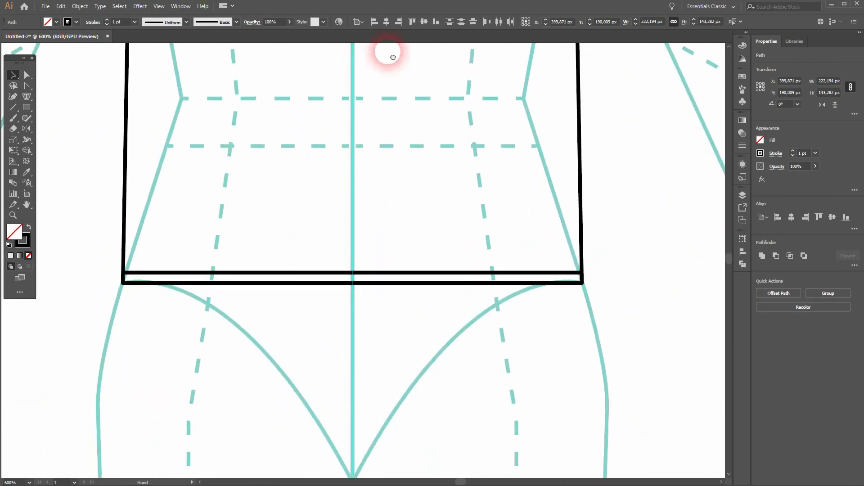
pyautogui.keyDown('shift'); pyautogui.click(378, 274); pyautogui.keyUp('shift')
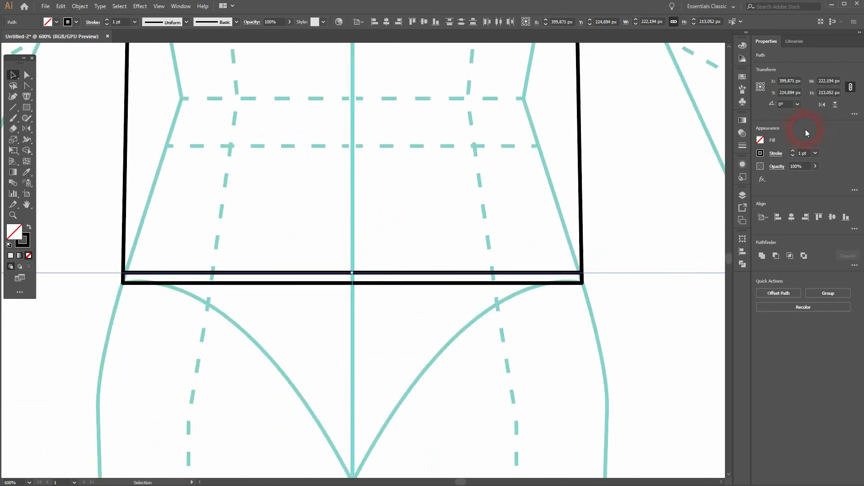
pyautogui.click(742, 146)
pyautogui.click(185, 6)
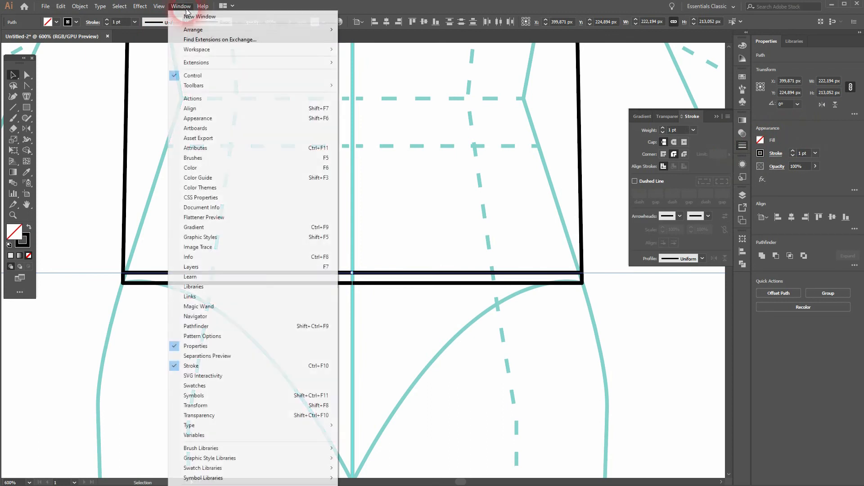
pyautogui.click(252, 366)
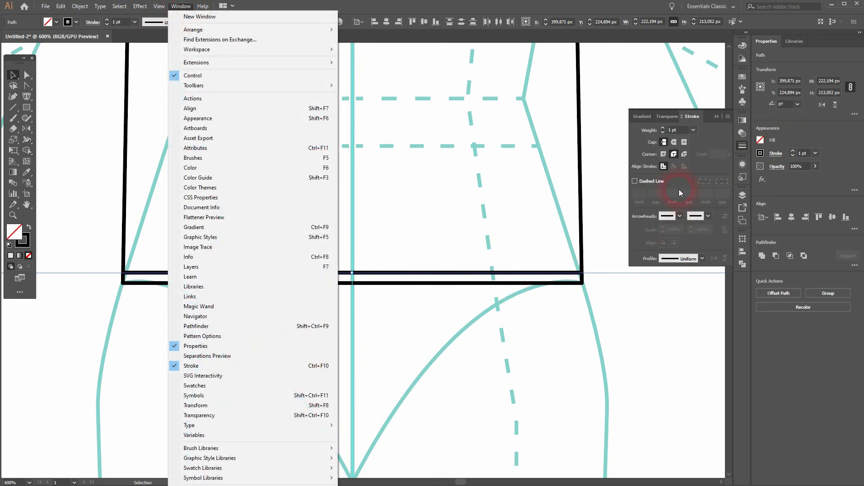
pyautogui.click(646, 181)
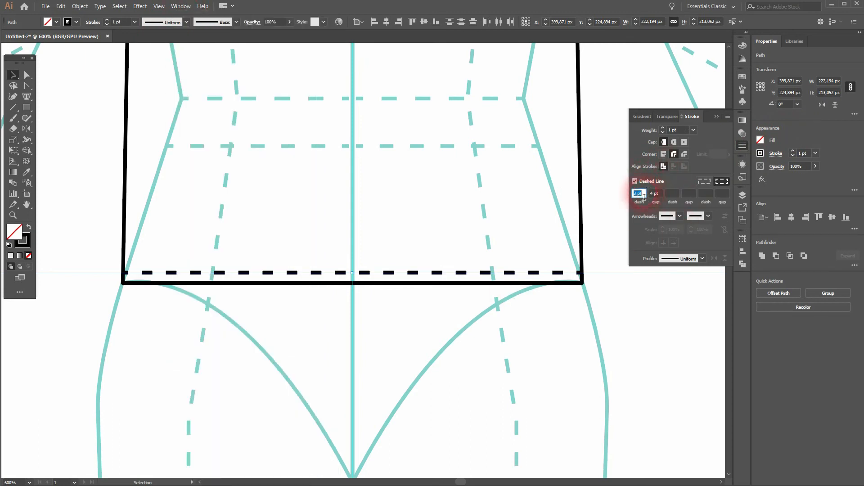
# Step: Set the dashed strokes to a 3 pt dash and a 5 pt gap, and deselect the lines
pyautogui.press('Up')
pyautogui.press('Up')
pyautogui.press('Down')
pyautogui.press('Down')
pyautogui.press('Down')
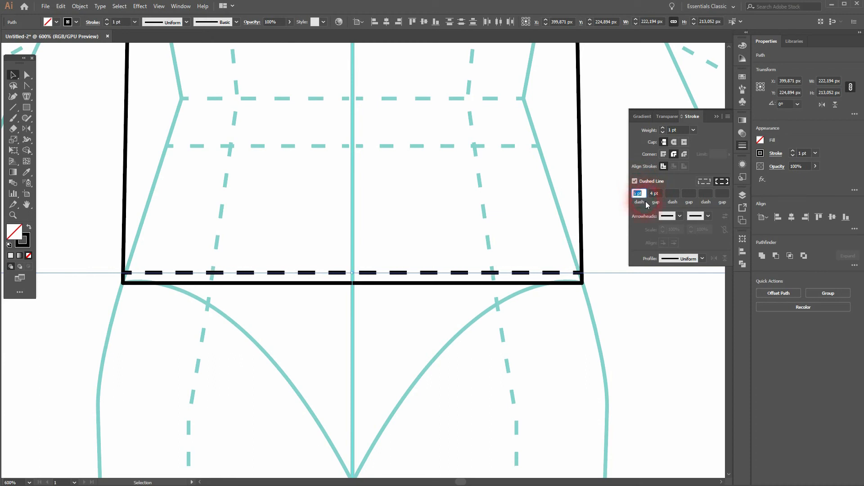
pyautogui.press('Up')
pyautogui.press('Up')
pyautogui.press('Down')
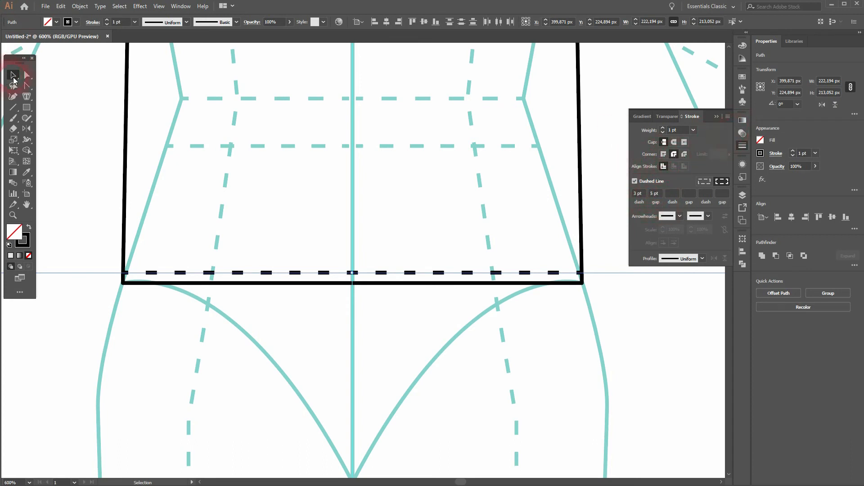
pyautogui.click(90, 162)
# Step: Select the complete T-shirt drawing and set its stroke corners to Round Join
pyautogui.scroll(-1, 138, 199)
pyautogui.moveTo(314, 133); pyautogui.dragTo(340, 275)
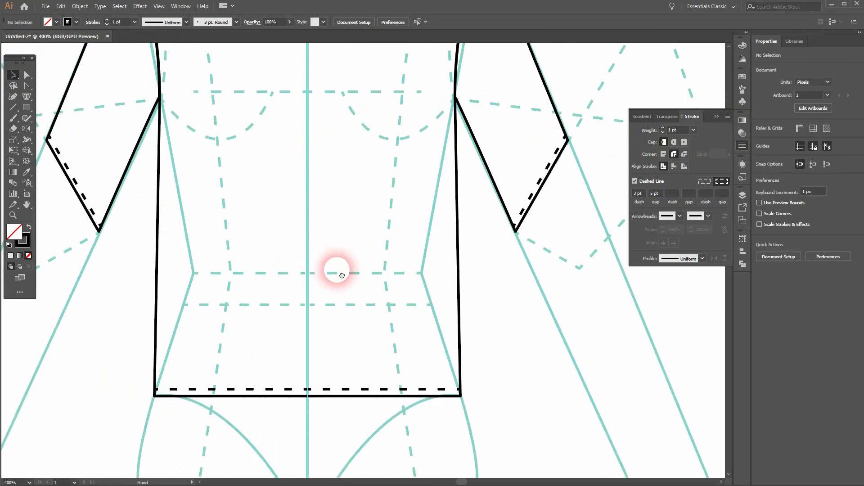
pyautogui.scroll(-2, 357, 256)
pyautogui.moveTo(185, 407); pyautogui.dragTo(506, 62)
pyautogui.click(694, 157)
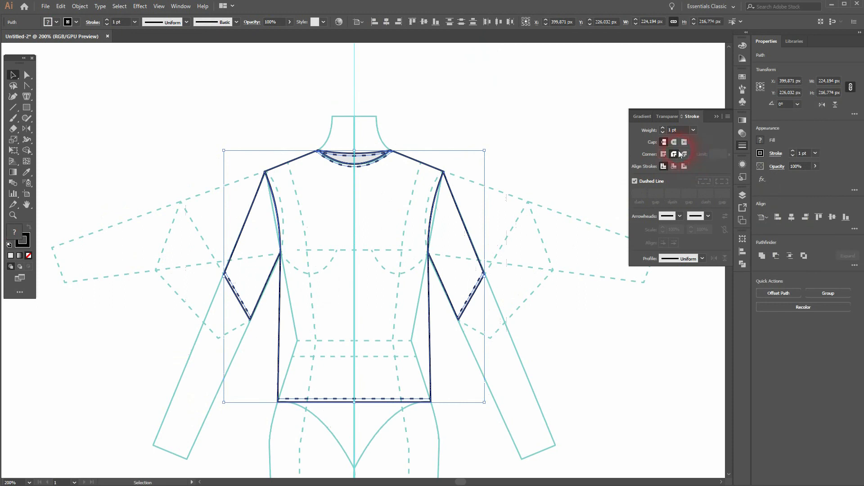
pyautogui.click(673, 155)
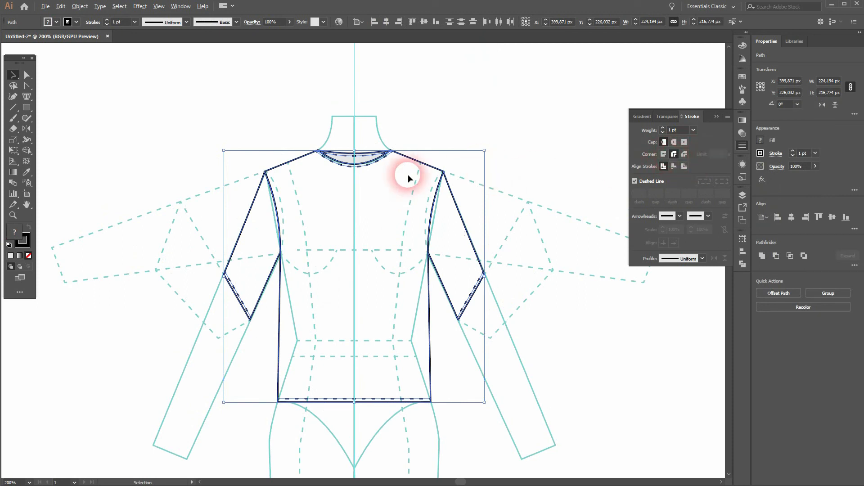
# Step: Try round caps on the selected strokes and examine the dash ends up close at the neckline and the sleeve hem corner
pyautogui.scroll(4, 408, 174)
pyautogui.moveTo(388, 132); pyautogui.dragTo(473, 205)
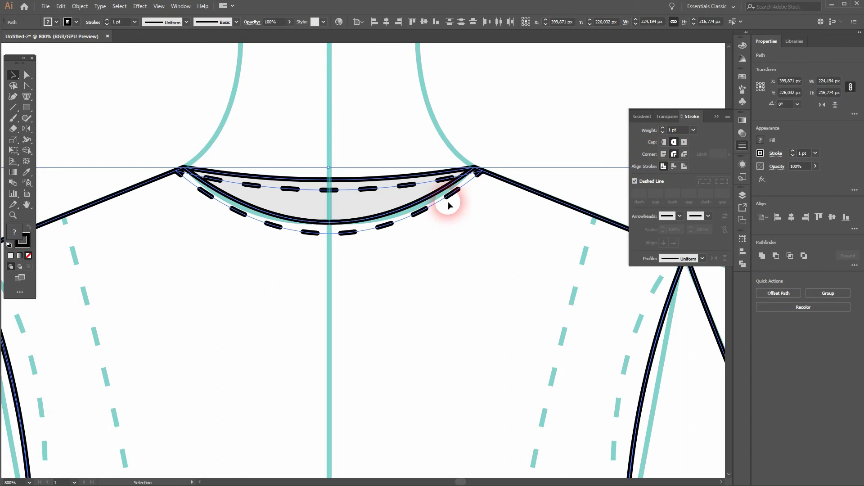
pyautogui.scroll(-1, 437, 291)
pyautogui.moveTo(451, 329); pyautogui.dragTo(326, 91)
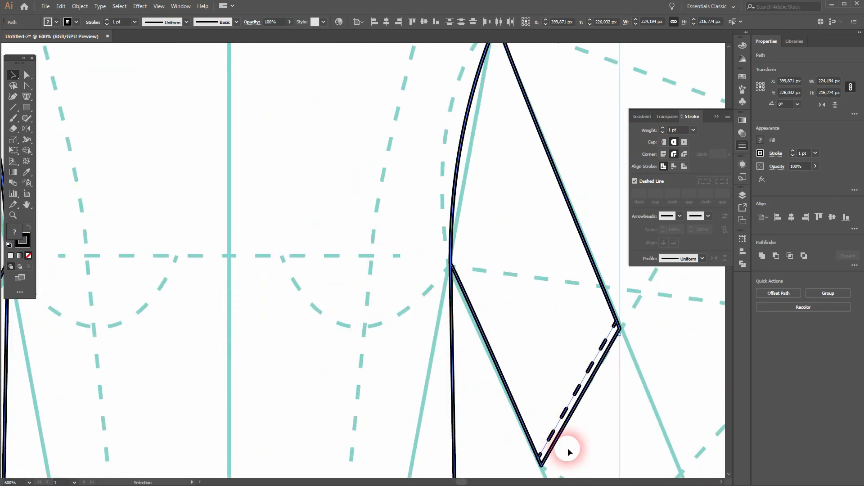
pyautogui.scroll(2, 566, 448)
pyautogui.scroll(1, 546, 422)
pyautogui.moveTo(531, 371); pyautogui.dragTo(455, 218)
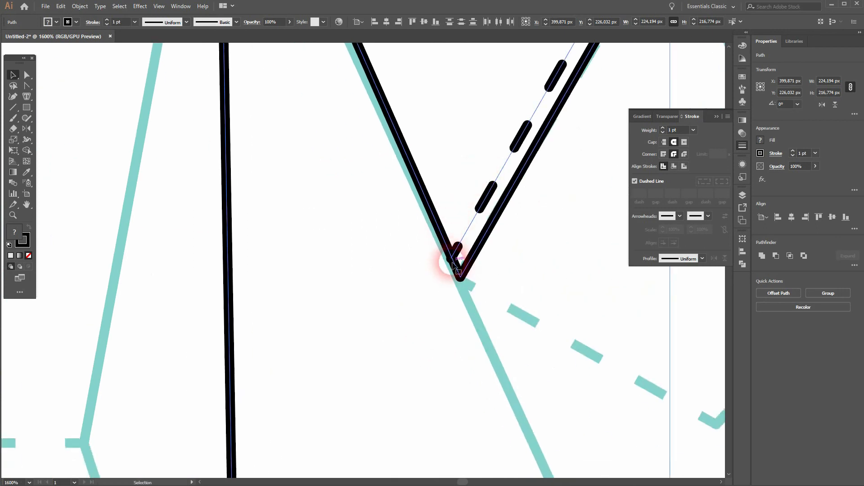
pyautogui.scroll(3, 453, 261)
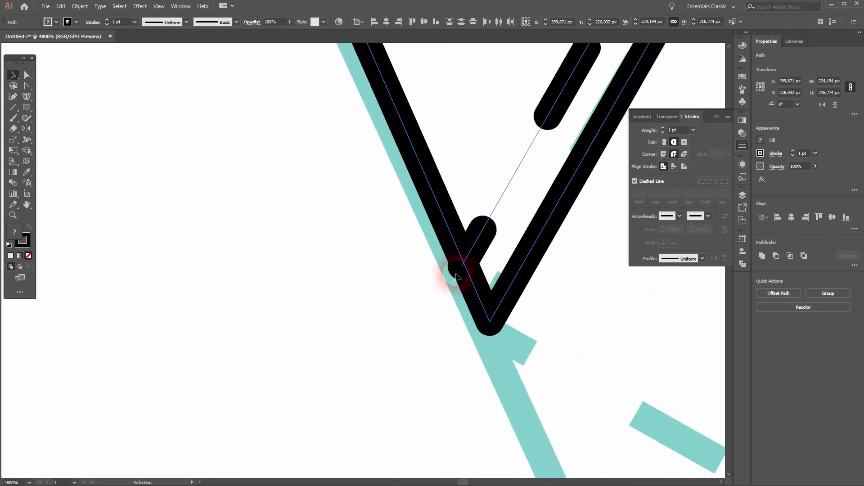
# Step: Compare projecting and round caps on the selected strokes, and settle on Butt Cap for the whole T-shirt
pyautogui.click(685, 142)
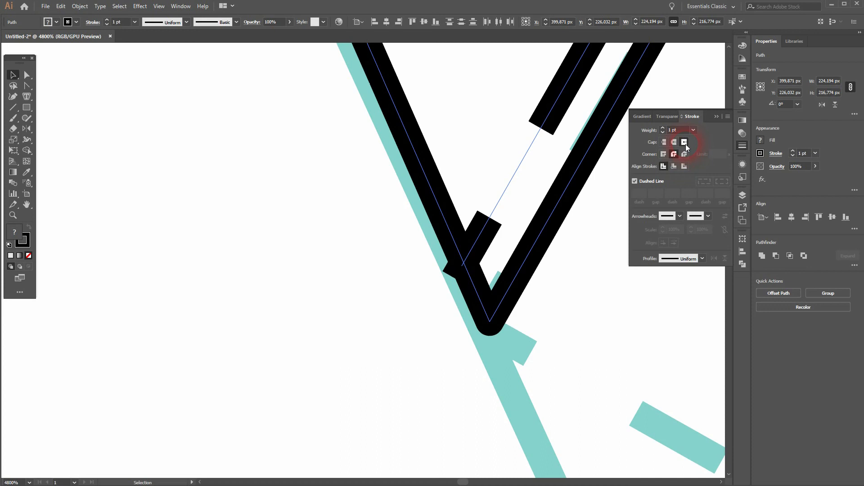
pyautogui.click(674, 142)
pyautogui.click(664, 142)
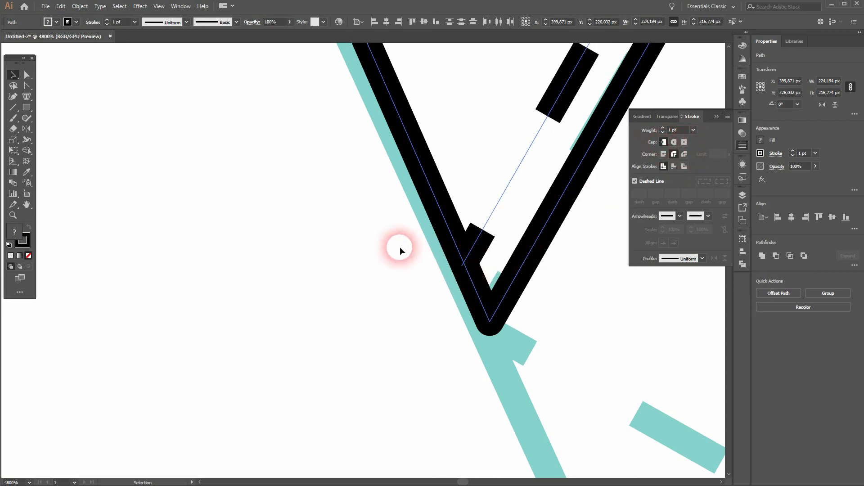
pyautogui.hotkey('ctrl', '0')
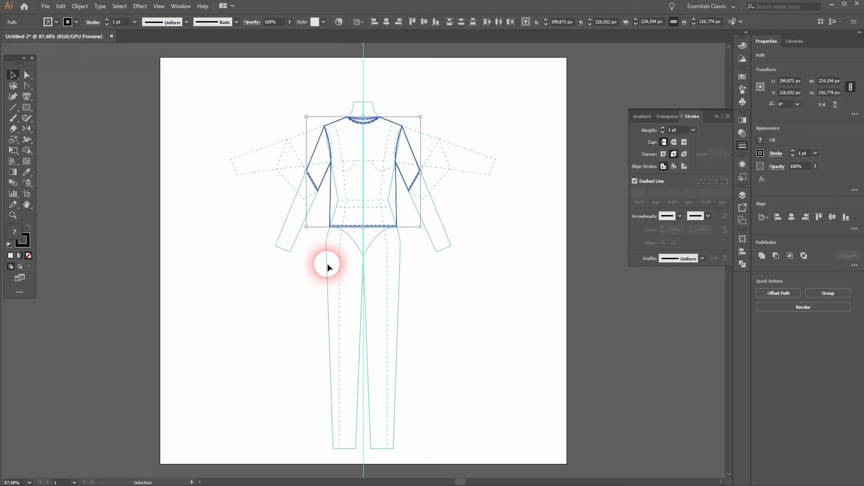
pyautogui.scroll(3, 369, 149)
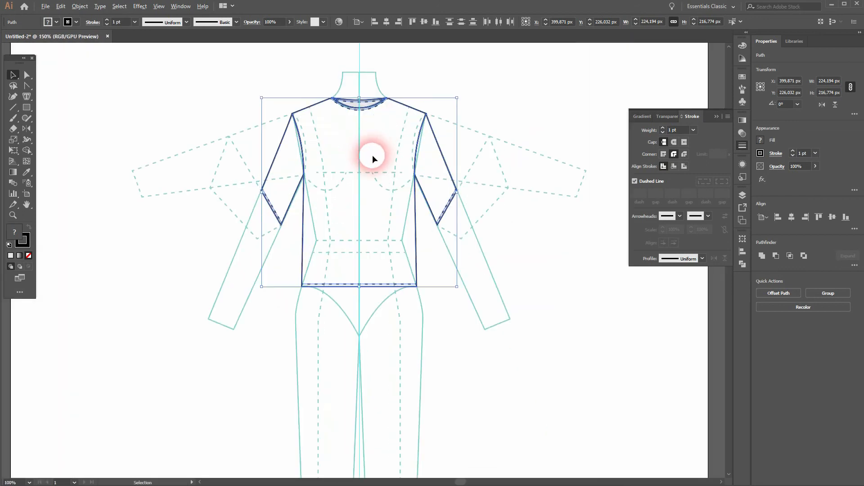
# Step: Duplicate the complete T-shirt drawing, place the copy on the empty canvas beside the artboard, and deselect it
pyautogui.click(566, 338)
pyautogui.click(719, 114)
pyautogui.scroll(-1, 614, 231)
pyautogui.moveTo(608, 239)
pyautogui.mouseDown()
pyautogui.moveTo(411, 256)
pyautogui.moveTo(398, 277)
pyautogui.moveTo(416, 249)
pyautogui.mouseUp()
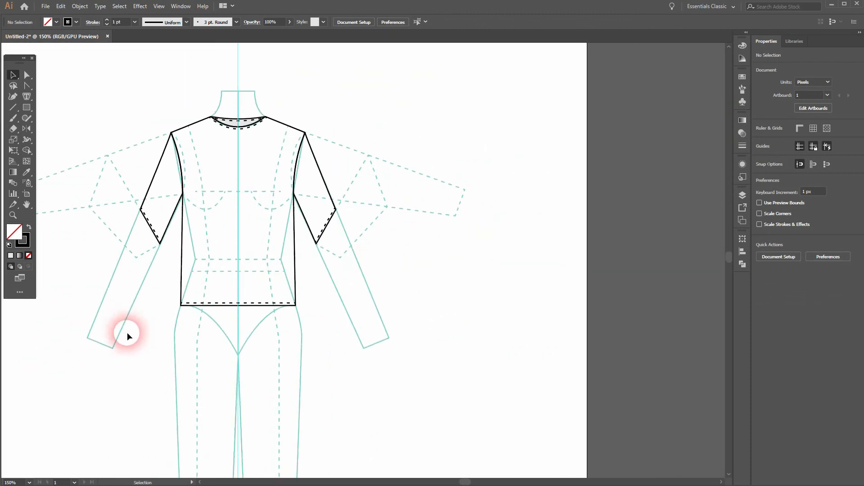
pyautogui.moveTo(324, 122); pyautogui.dragTo(325, 121)
pyautogui.moveTo(292, 181); pyautogui.dragTo(731, 198)
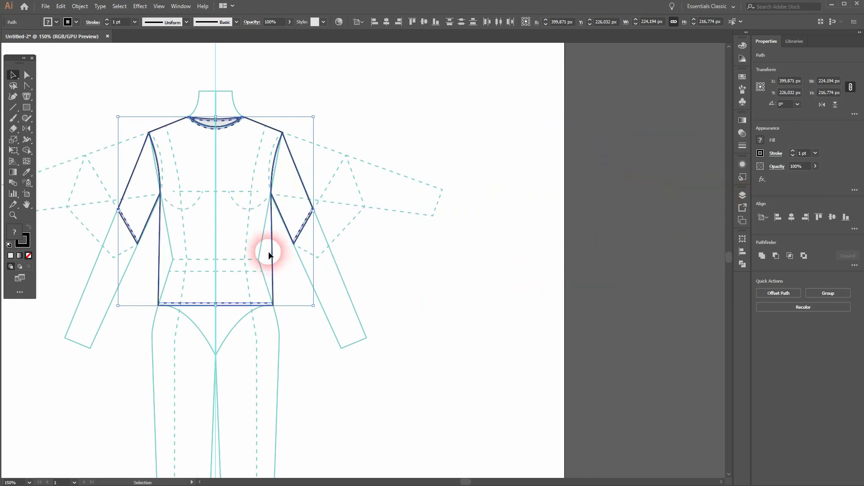
pyautogui.moveTo(273, 231); pyautogui.dragTo(610, 237)
pyautogui.moveTo(680, 342); pyautogui.dragTo(557, 341)
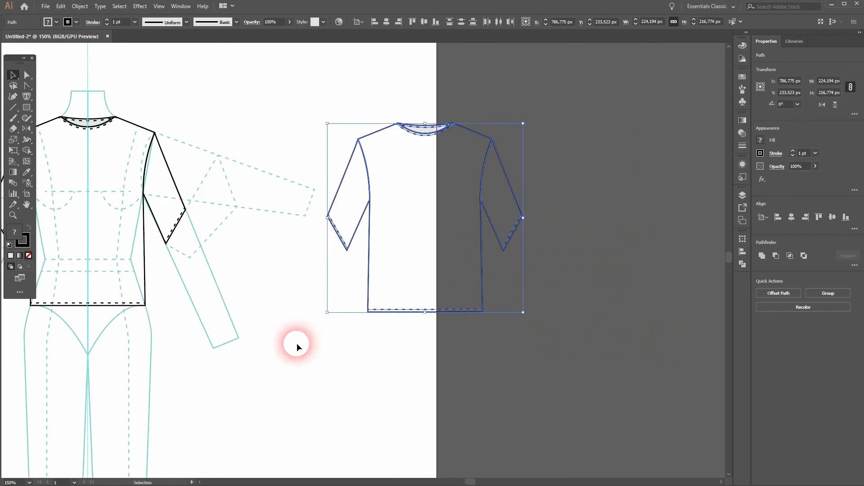
pyautogui.moveTo(505, 170); pyautogui.dragTo(630, 168)
pyautogui.click(488, 380)
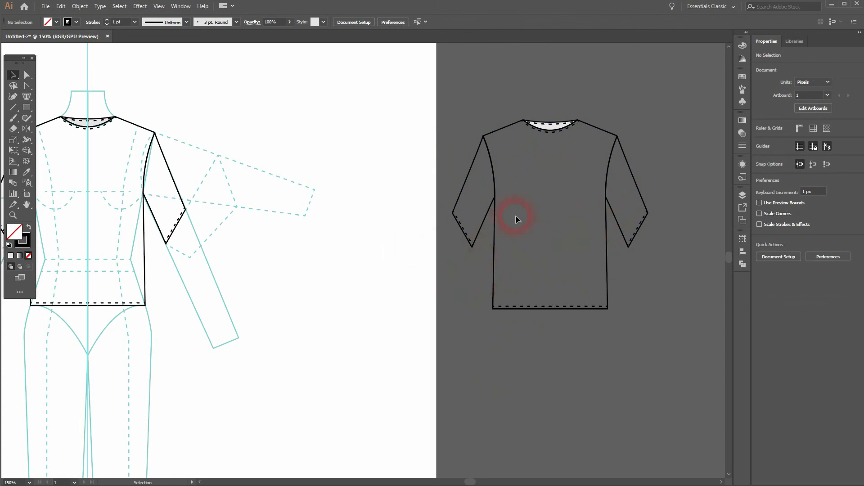
# Step: Delete the dashed stitching line below the front neckline of the T-shirt on the body template
pyautogui.hotkey('ctrl', '=')
pyautogui.moveTo(268, 287); pyautogui.dragTo(596, 264)
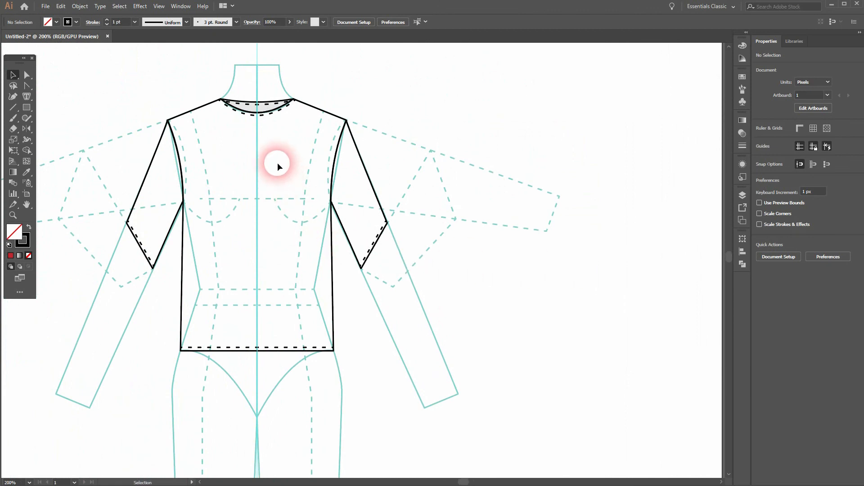
pyautogui.moveTo(256, 170); pyautogui.dragTo(293, 181)
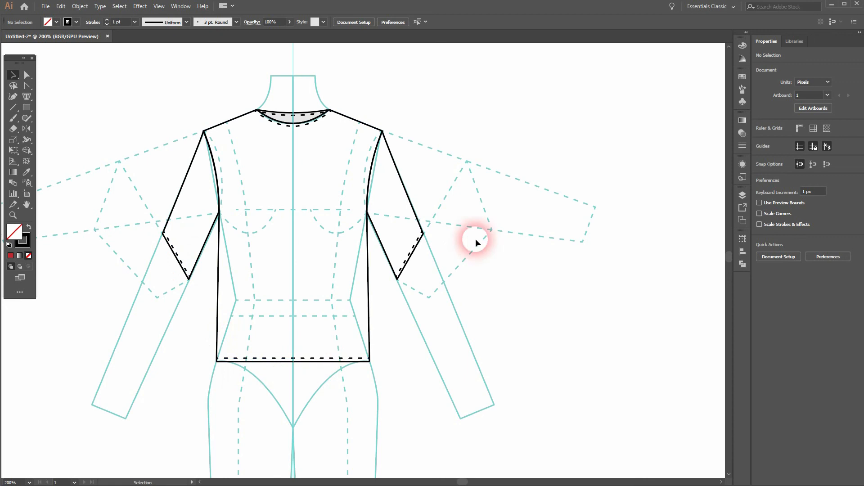
pyautogui.scroll(2, 288, 109)
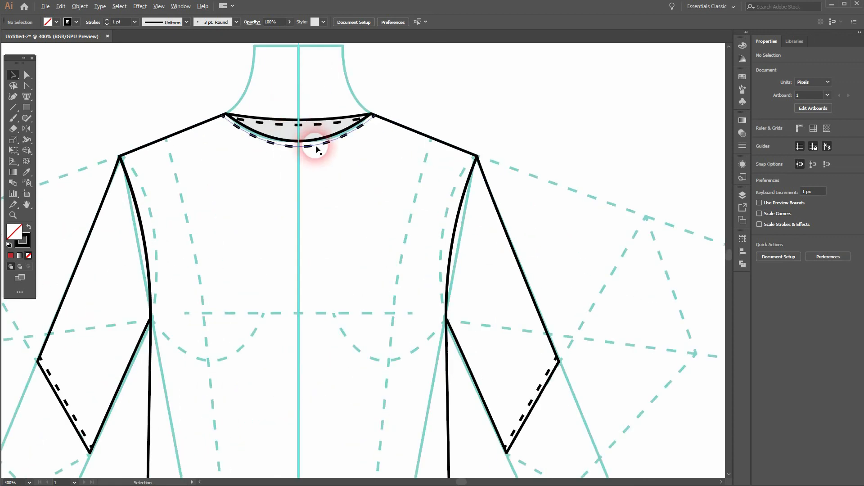
pyautogui.click(280, 148)
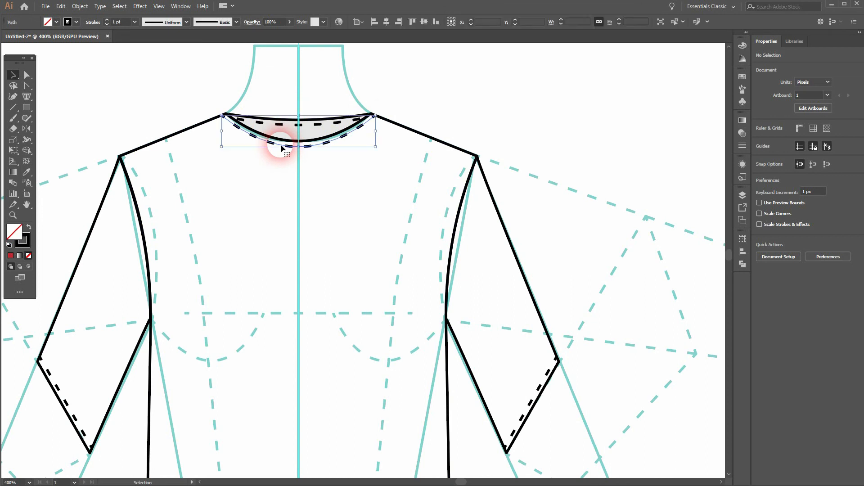
pyautogui.click(295, 140)
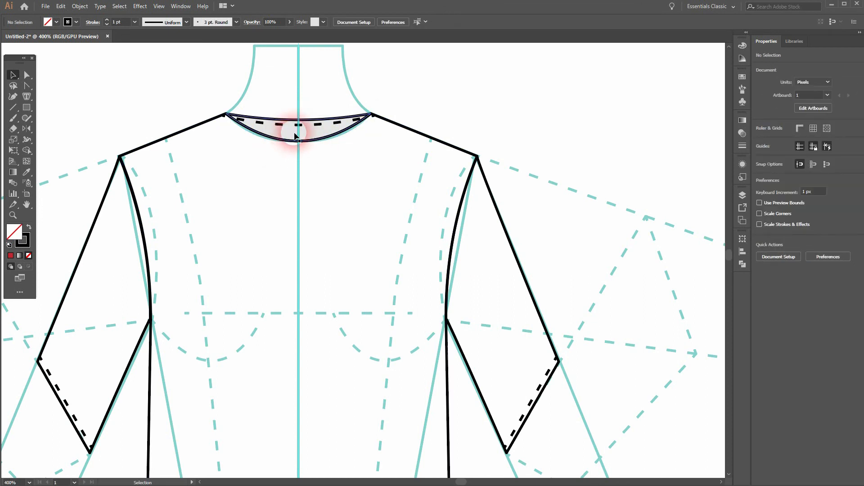
# Step: Bring the dashed back neck stitching line to the front of the stacking order and deselect it
pyautogui.scroll(2, 297, 137)
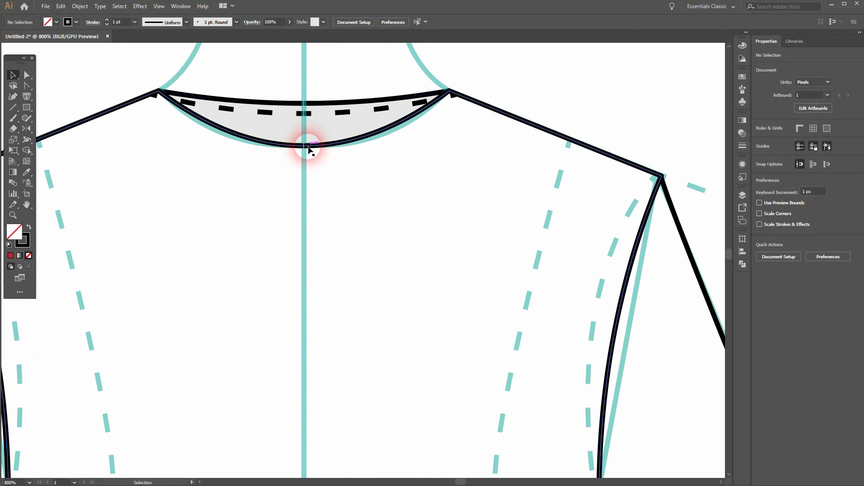
pyautogui.click(269, 115)
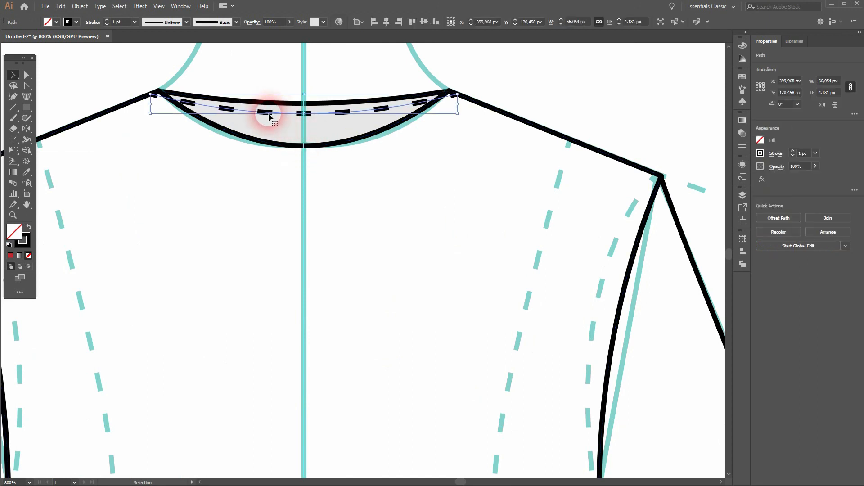
pyautogui.rightClick(269, 116)
pyautogui.moveTo(335, 266)
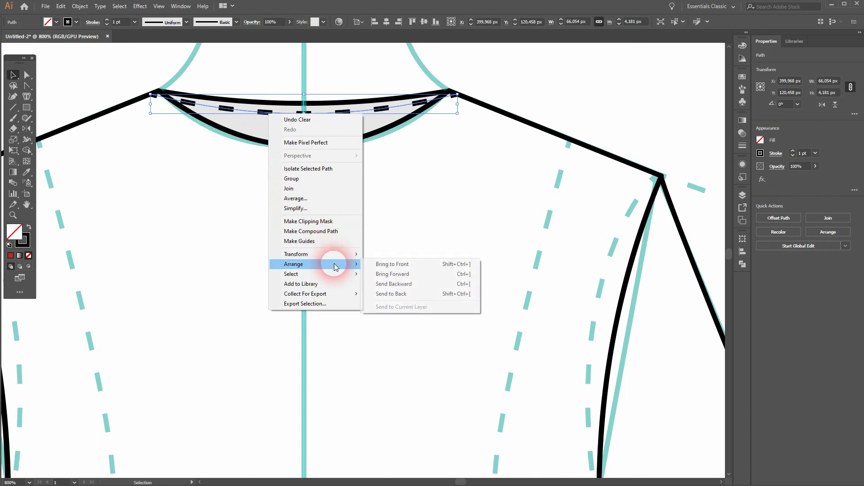
pyautogui.click(396, 264)
pyautogui.click(357, 161)
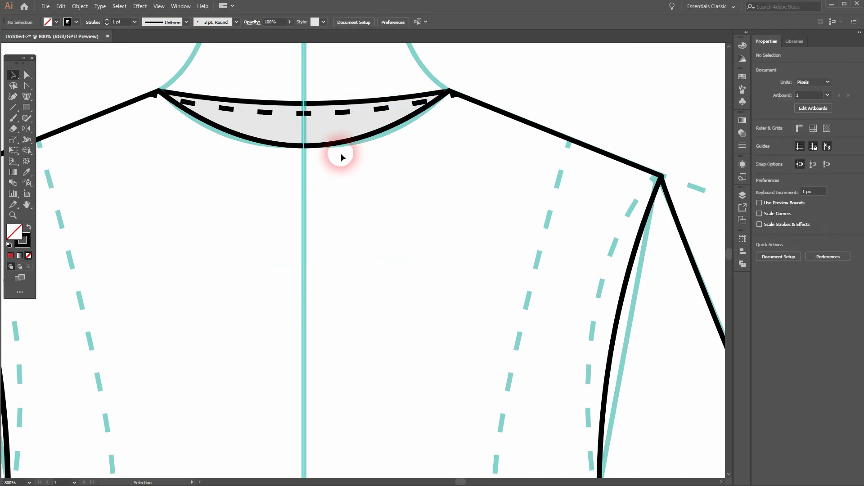
# Step: Raise the centre anchor of the body outline's front neckline onto the back neck curve to form the back view
pyautogui.click(324, 143)
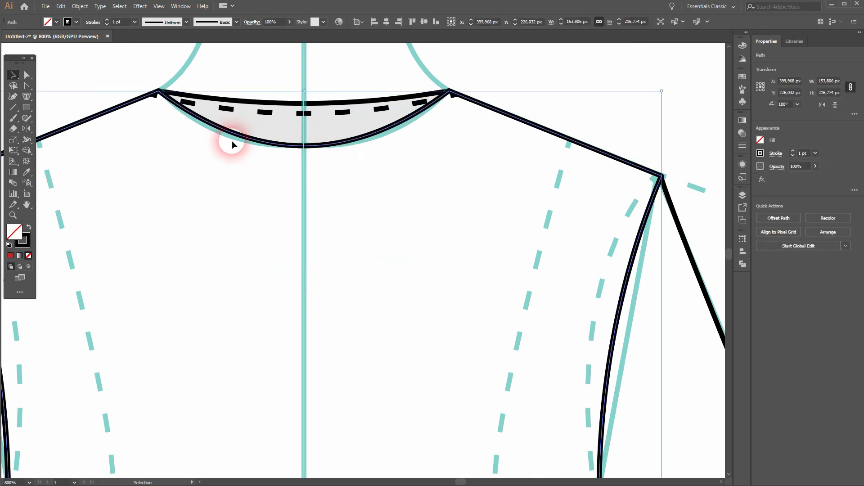
pyautogui.click(25, 86)
pyautogui.moveTo(307, 147); pyautogui.dragTo(305, 100)
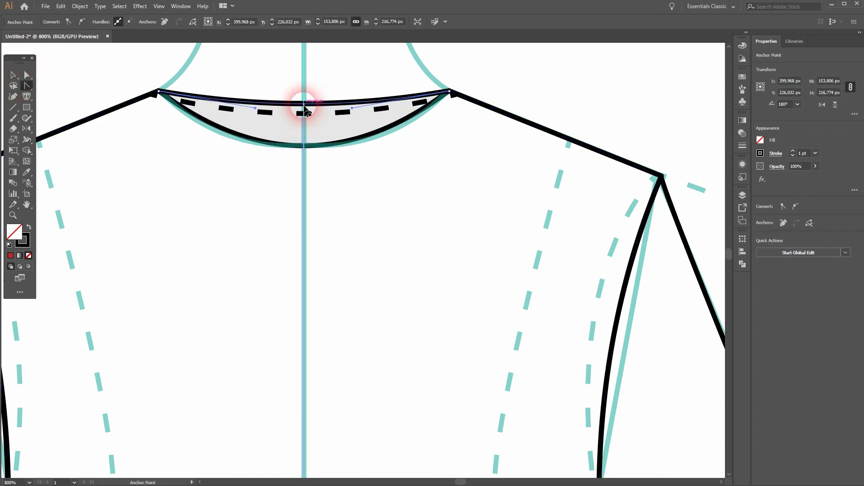
pyautogui.click(14, 76)
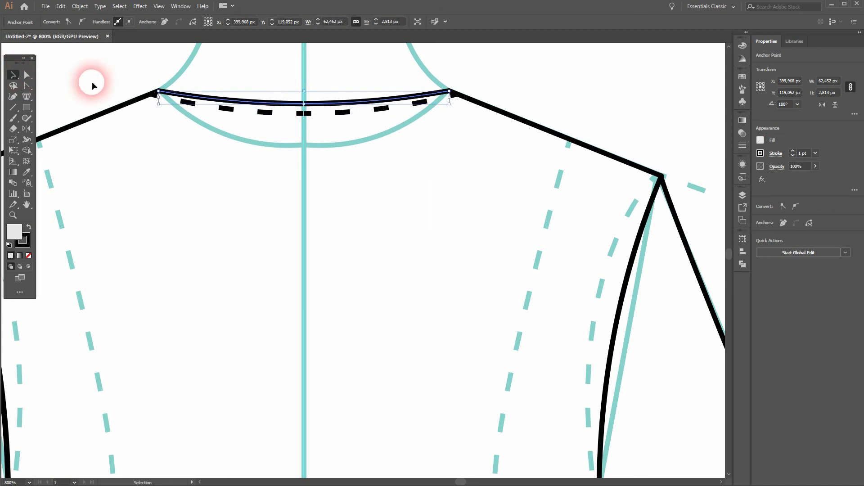
pyautogui.click(90, 81)
# Step: Select the whole back-view T-shirt and move it off the body template to the artboard's right edge
pyautogui.scroll(-2, 349, 194)
pyautogui.scroll(-4, 349, 193)
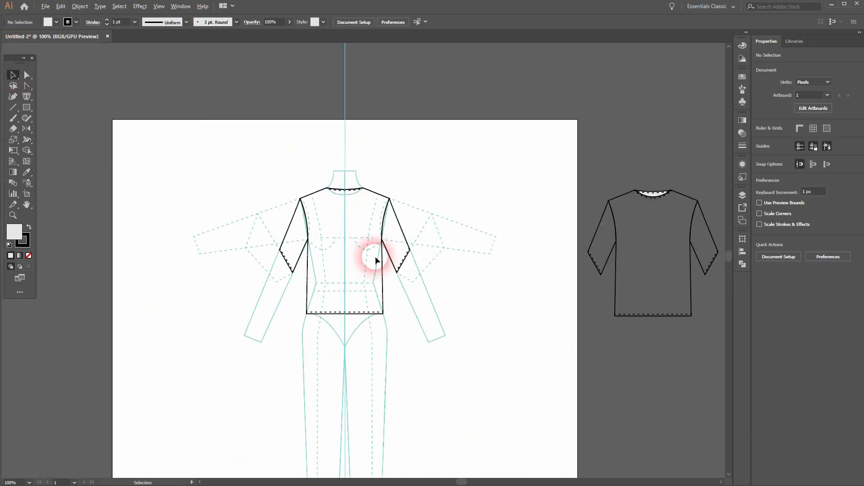
pyautogui.moveTo(308, 280); pyautogui.dragTo(426, 204)
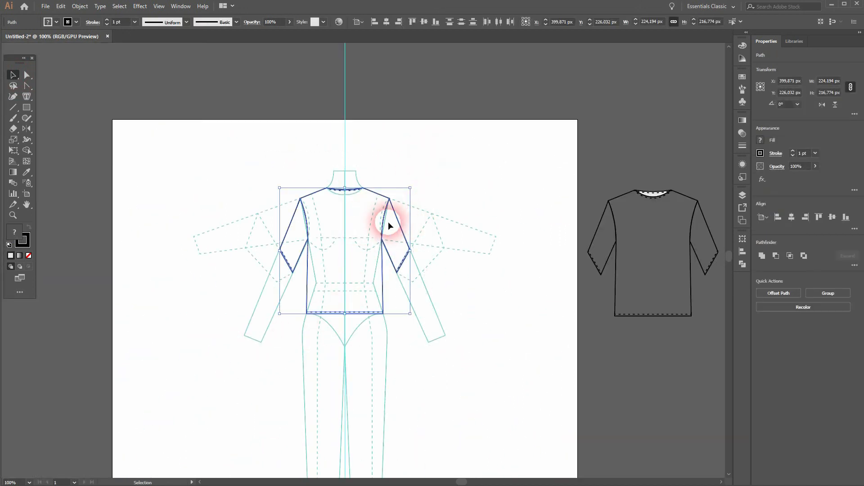
pyautogui.moveTo(384, 224); pyautogui.dragTo(409, 248)
pyautogui.moveTo(557, 328); pyautogui.dragTo(561, 340)
pyautogui.scroll(1, 533, 259)
pyautogui.moveTo(533, 259); pyautogui.dragTo(386, 182)
# Step: Move the front-view T-shirt above the back view and group all its parts
pyautogui.click(618, 255)
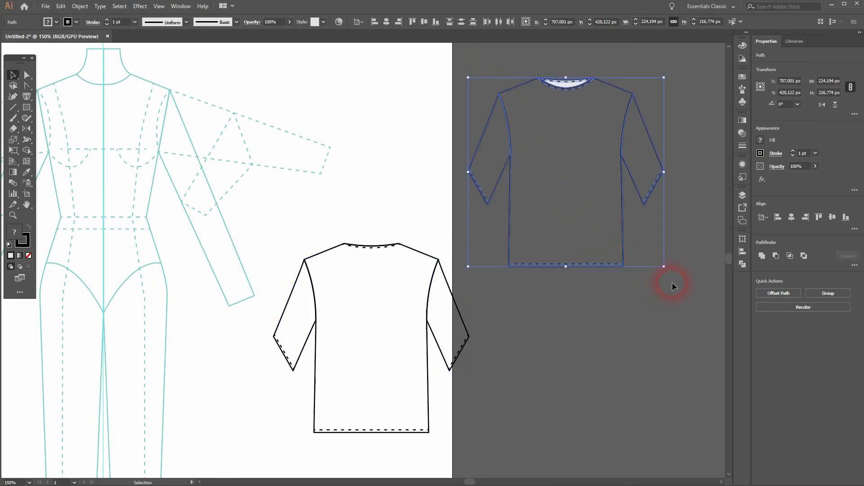
pyautogui.moveTo(620, 228); pyautogui.dragTo(444, 181)
pyautogui.rightClick(420, 155)
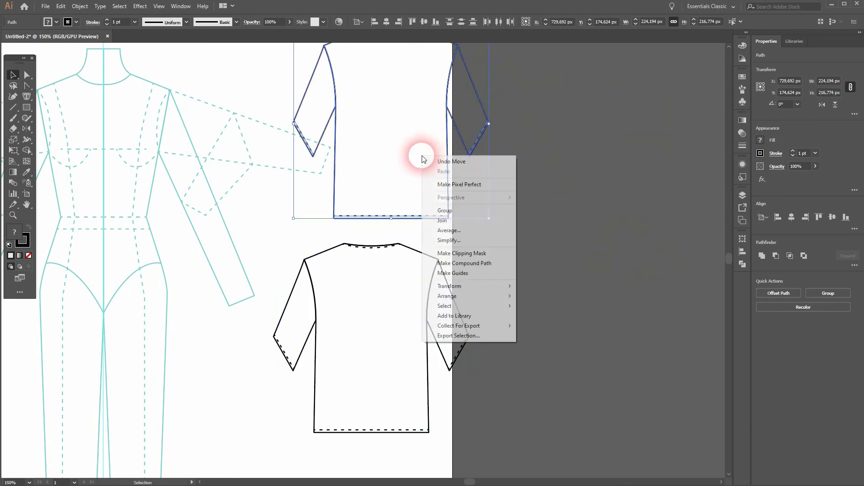
pyautogui.click(473, 212)
# Step: Select all paths of the back-view T-shirt and group them
pyautogui.moveTo(267, 451); pyautogui.dragTo(482, 252)
pyautogui.rightClick(411, 304)
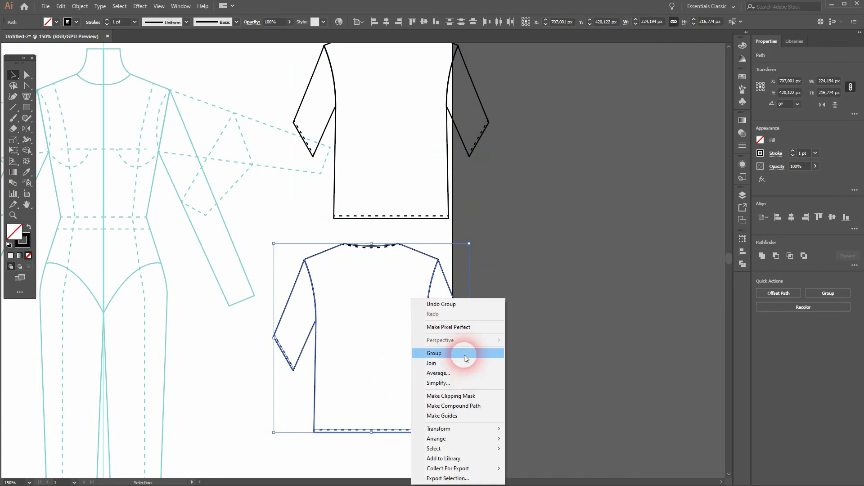
pyautogui.click(463, 353)
# Step: Expand Layer 1, identify the front view's group by toggling its visibility, and rename it Front
pyautogui.click(743, 195)
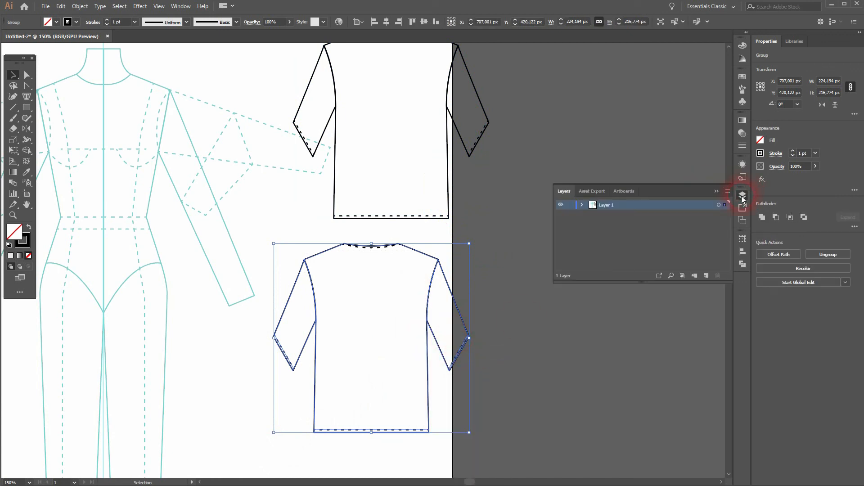
pyautogui.click(582, 205)
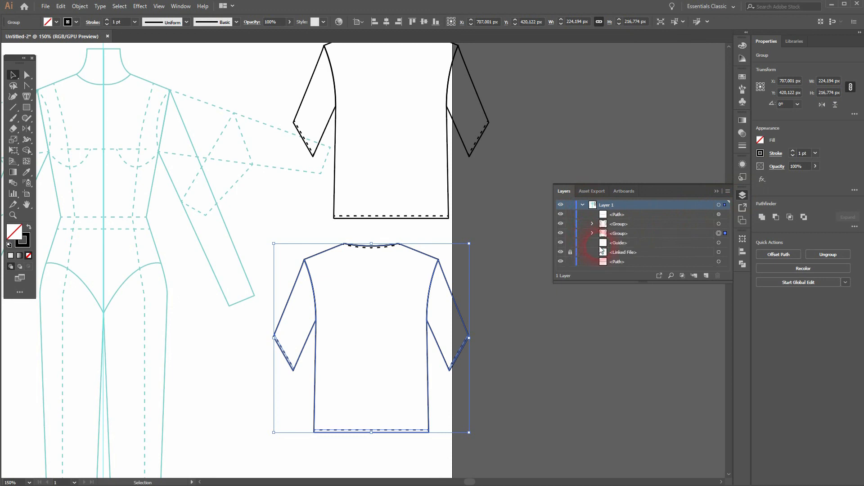
pyautogui.click(560, 223)
pyautogui.click(560, 224)
pyautogui.doubleClick(621, 225)
pyautogui.write('Front')
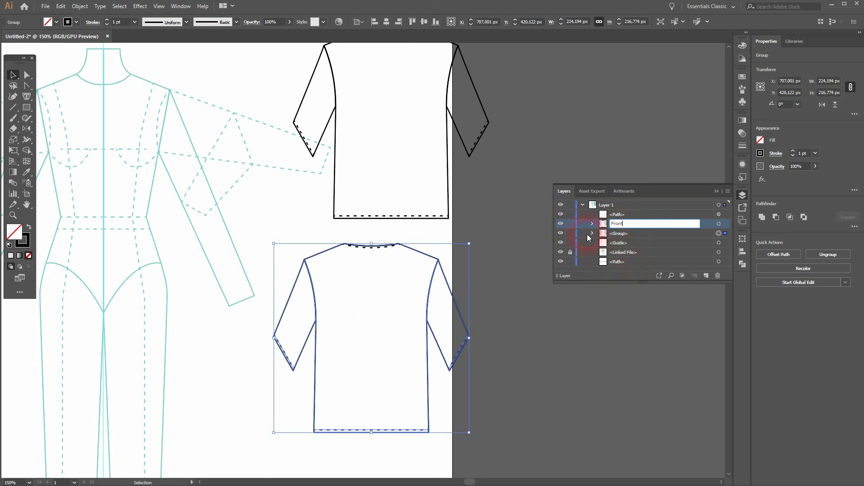
# Step: Check the remaining group's visibility and group the back-view T-shirt together with its ungrouped loose paths
pyautogui.click(561, 234)
pyautogui.click(561, 233)
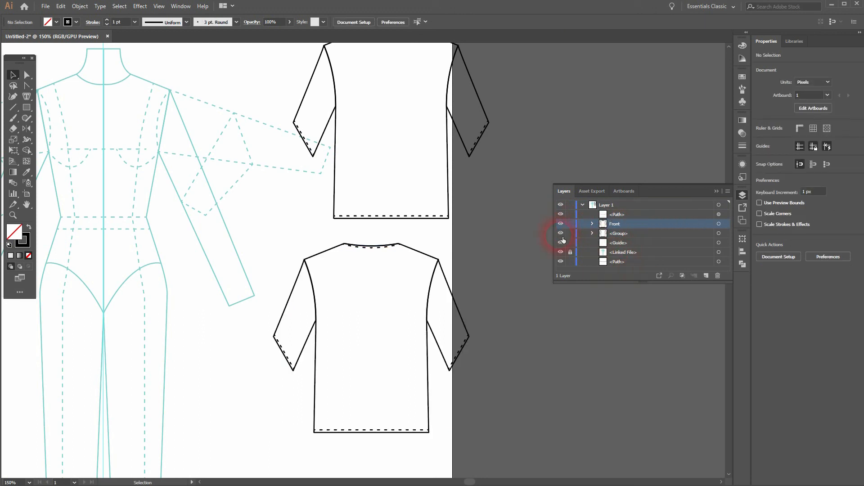
pyautogui.moveTo(280, 241); pyautogui.dragTo(503, 450)
pyautogui.rightClick(411, 318)
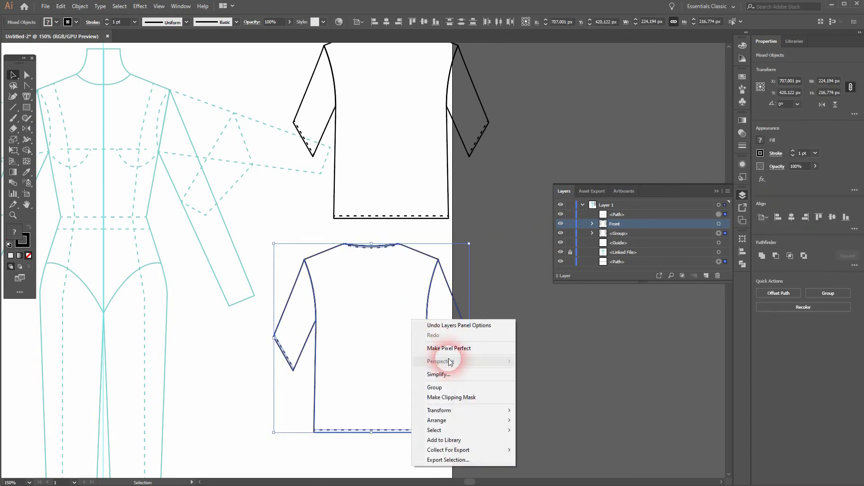
pyautogui.click(462, 386)
# Step: Check both T-shirt groups by toggling their visibility and rename the back view's group as Back
pyautogui.click(593, 224)
pyautogui.click(593, 224)
pyautogui.click(561, 225)
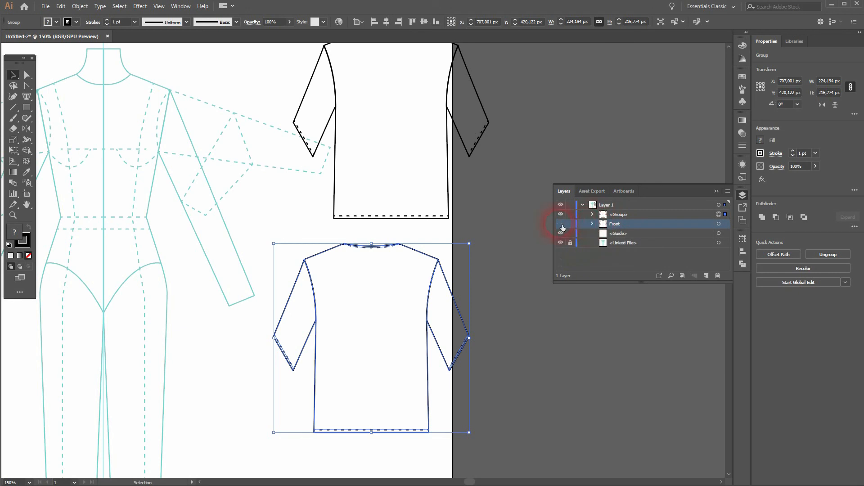
pyautogui.click(561, 224)
pyautogui.click(561, 214)
pyautogui.click(561, 214)
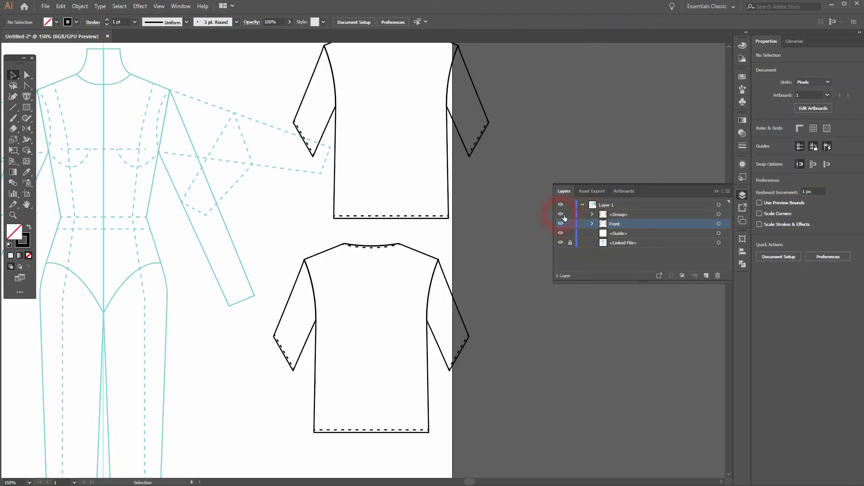
pyautogui.doubleClick(619, 215)
pyautogui.write('Back')
pyautogui.click(618, 215)
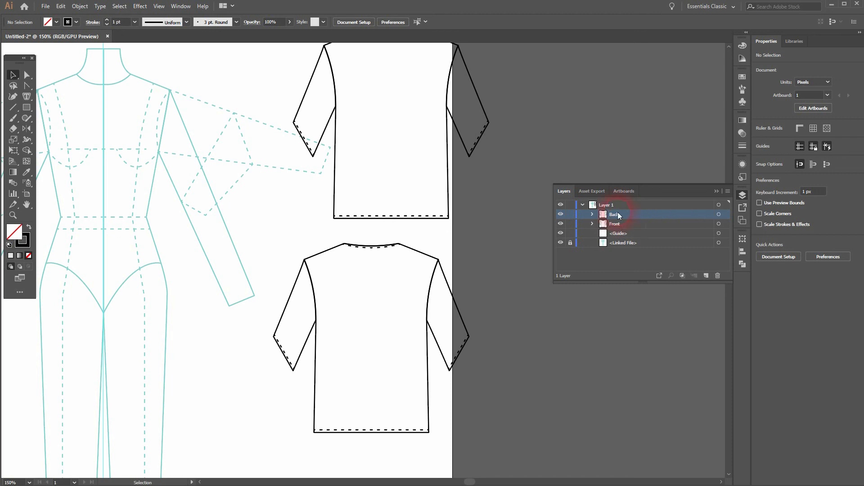
pyautogui.scroll(-1, 495, 198)
pyautogui.moveTo(497, 157); pyautogui.dragTo(511, 235)
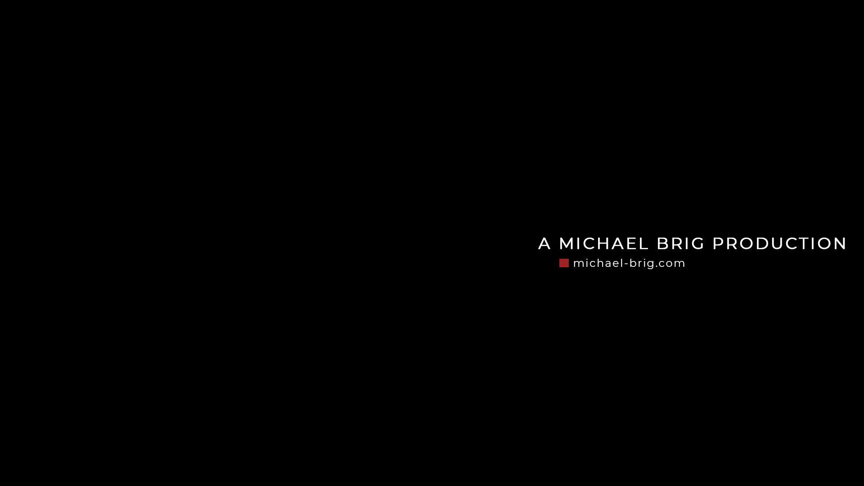